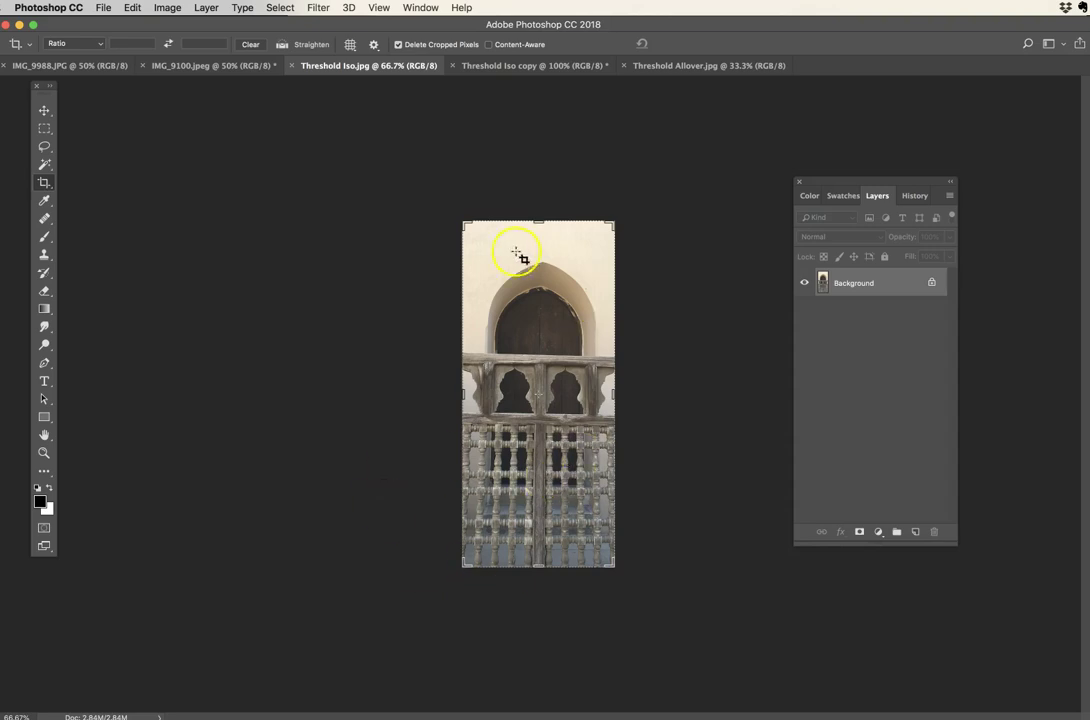
- Crop the archway photo to a tall narrow strip keeping the arch and wooden lattice
click(602, 343)
click(479, 294)
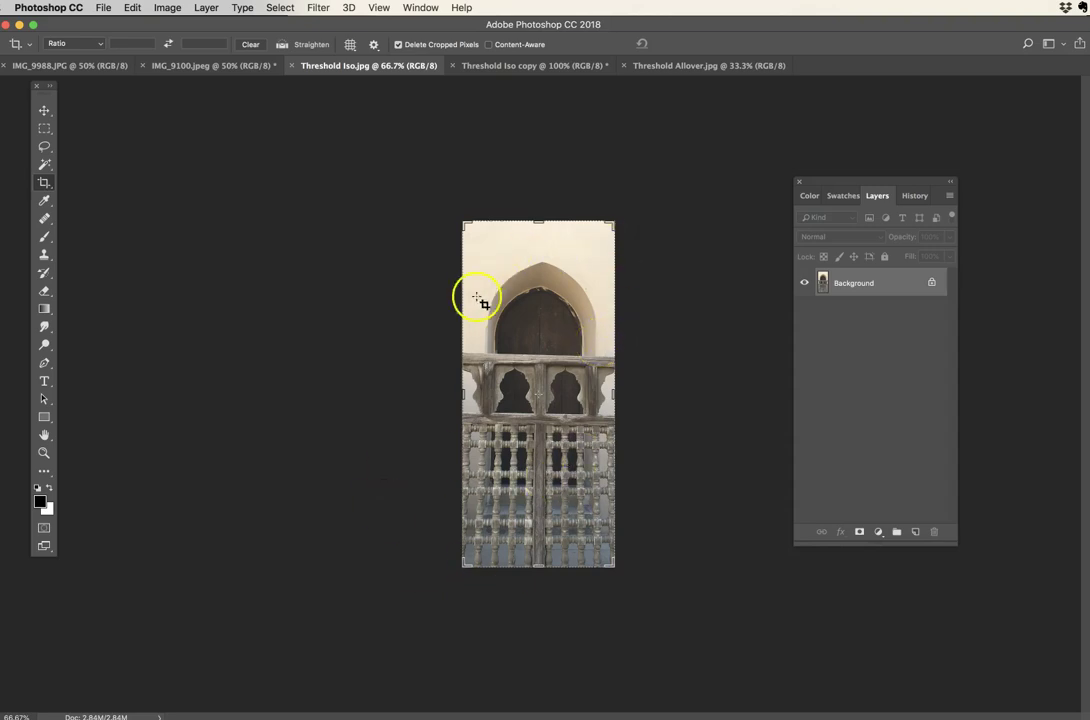
click(555, 358)
click(579, 246)
click(541, 313)
- Apply Image > Adjustments > Threshold at level 87 to the cropped archway photo
click(164, 9)
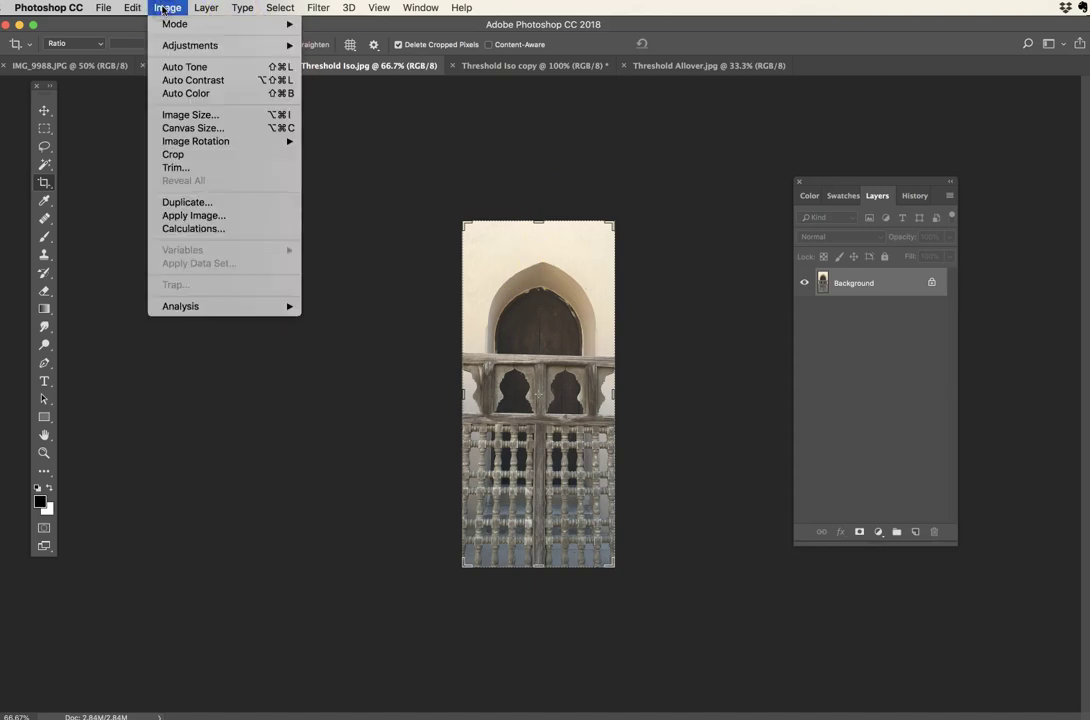
mouse_move(185, 47)
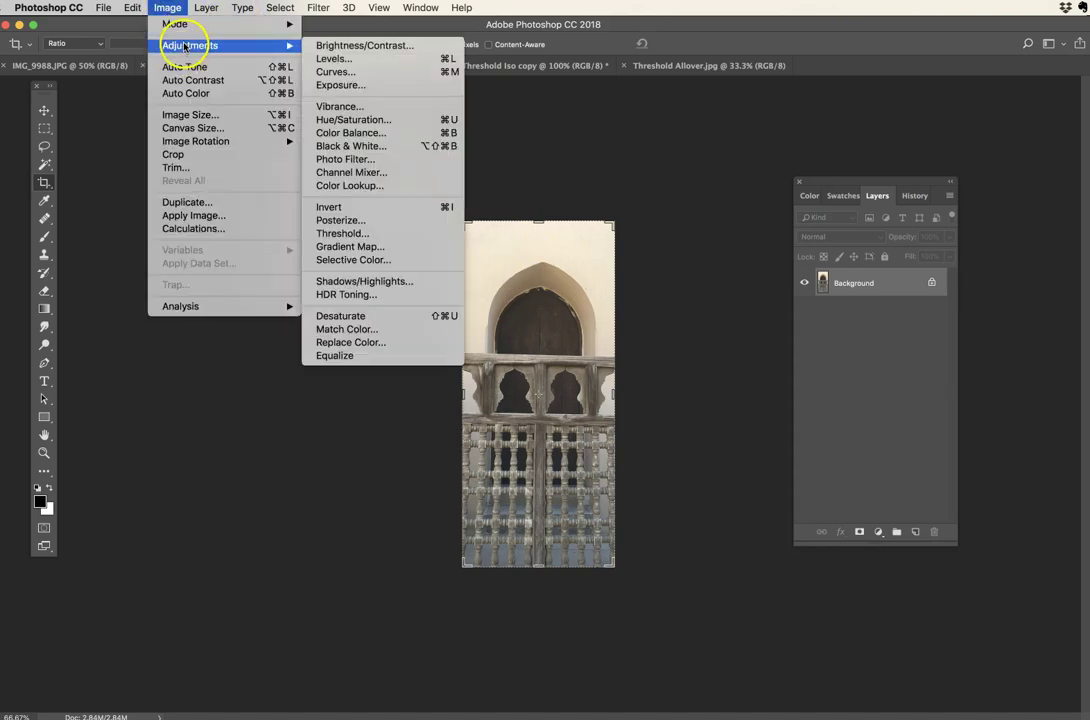
click(343, 233)
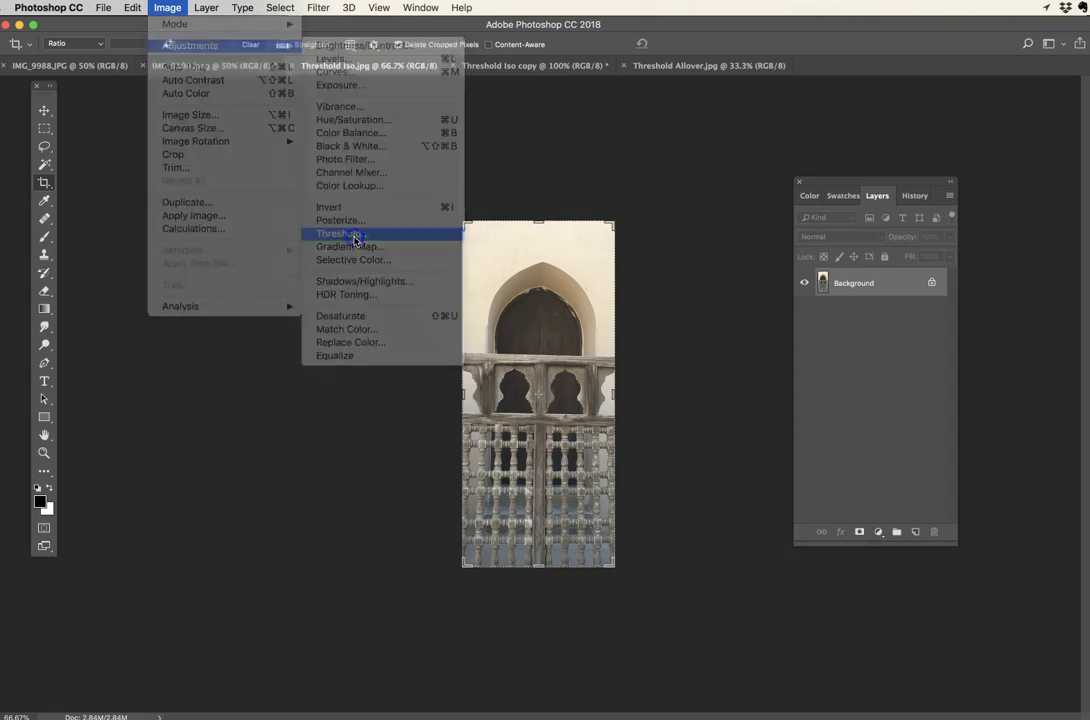
click(938, 231)
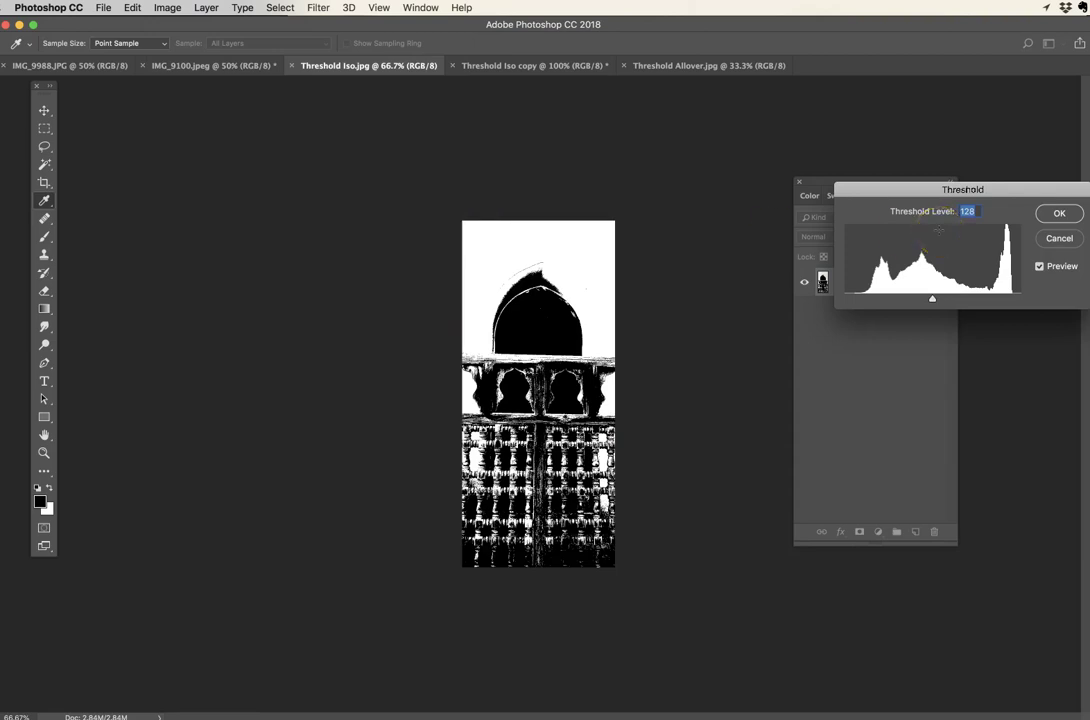
drag(940, 188, 767, 183)
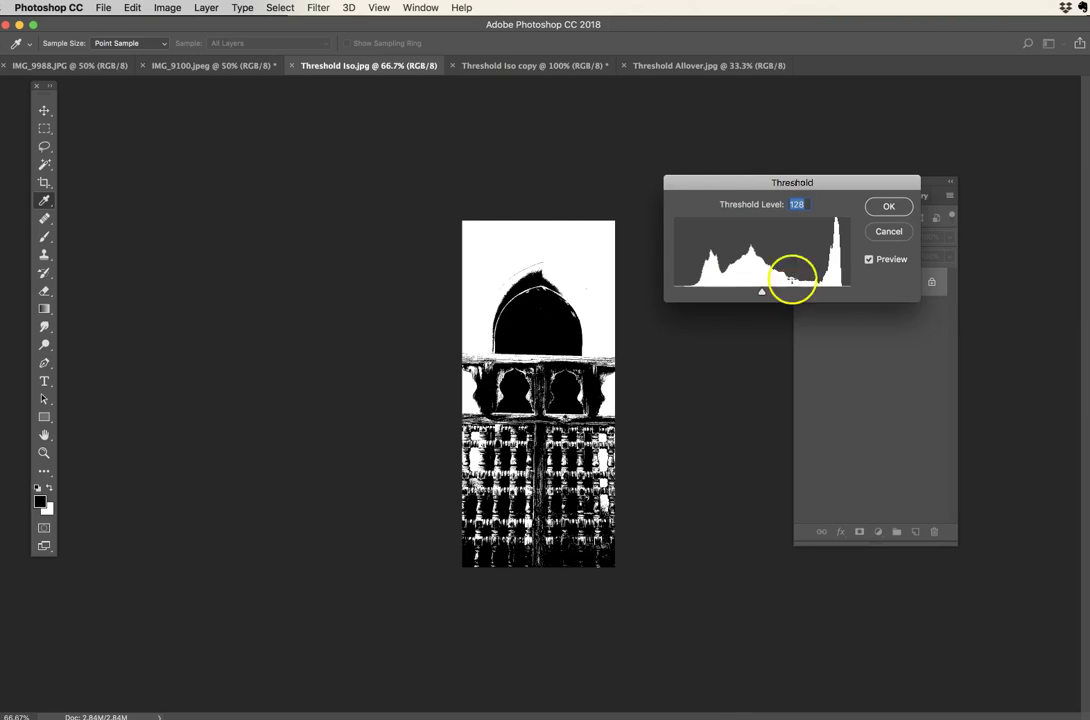
drag(761, 295, 733, 293)
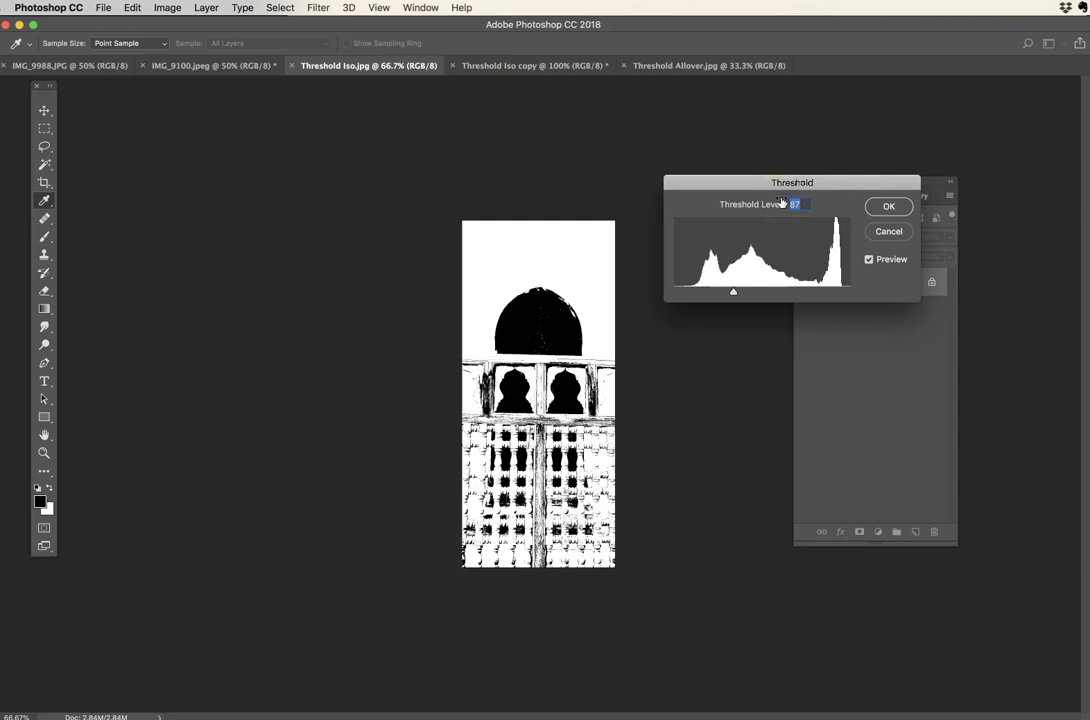
click(889, 207)
key(c)
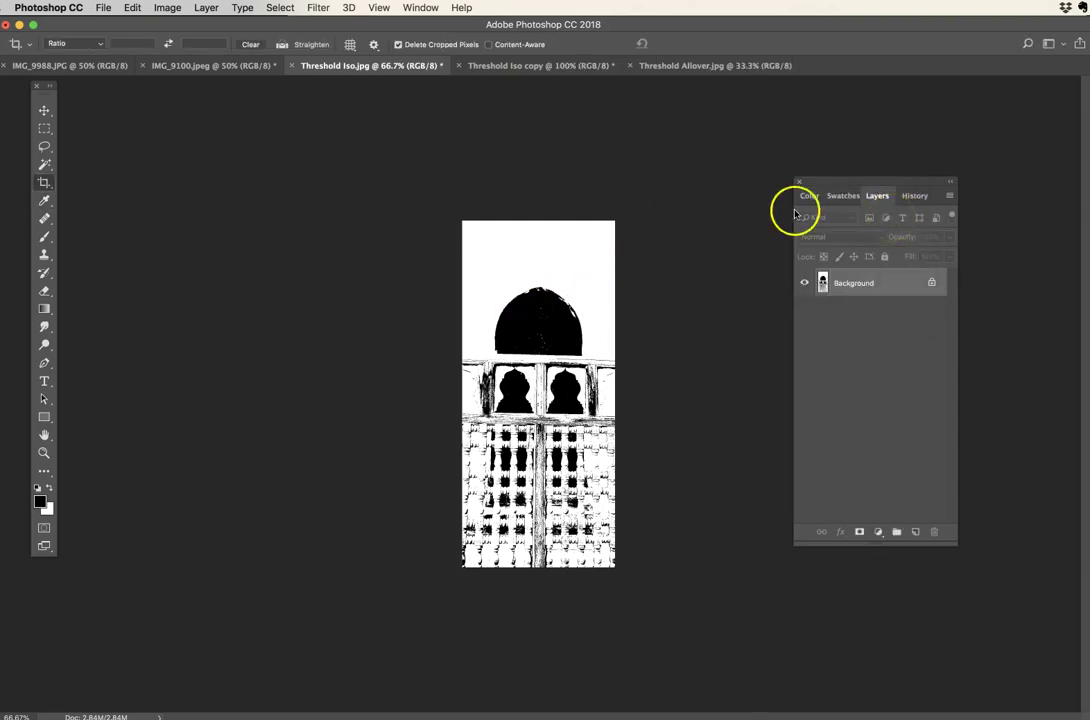
- Zoom in to 200% on the balcony arches and lattice, moving the Layers panel further right
super+click(548, 365)
super+click(548, 345)
super+click(548, 325)
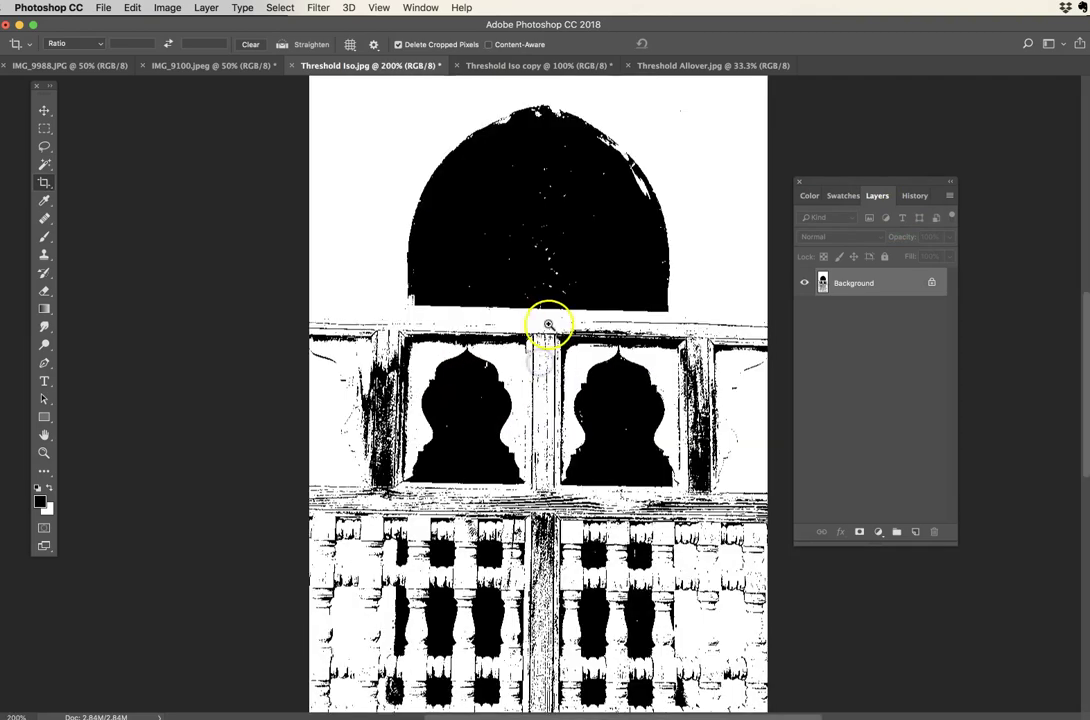
drag(815, 182, 911, 163)
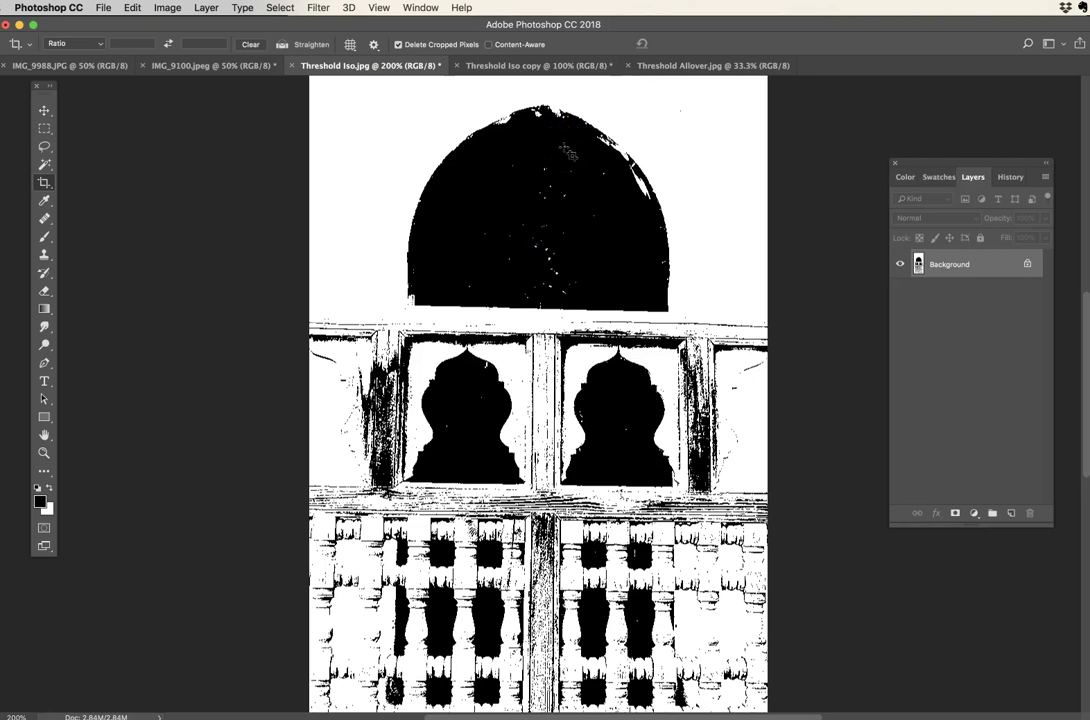
- Open the Filter > Noise > Dust & Scratches dialog and move it off the arch
click(318, 8)
mouse_move(348, 202)
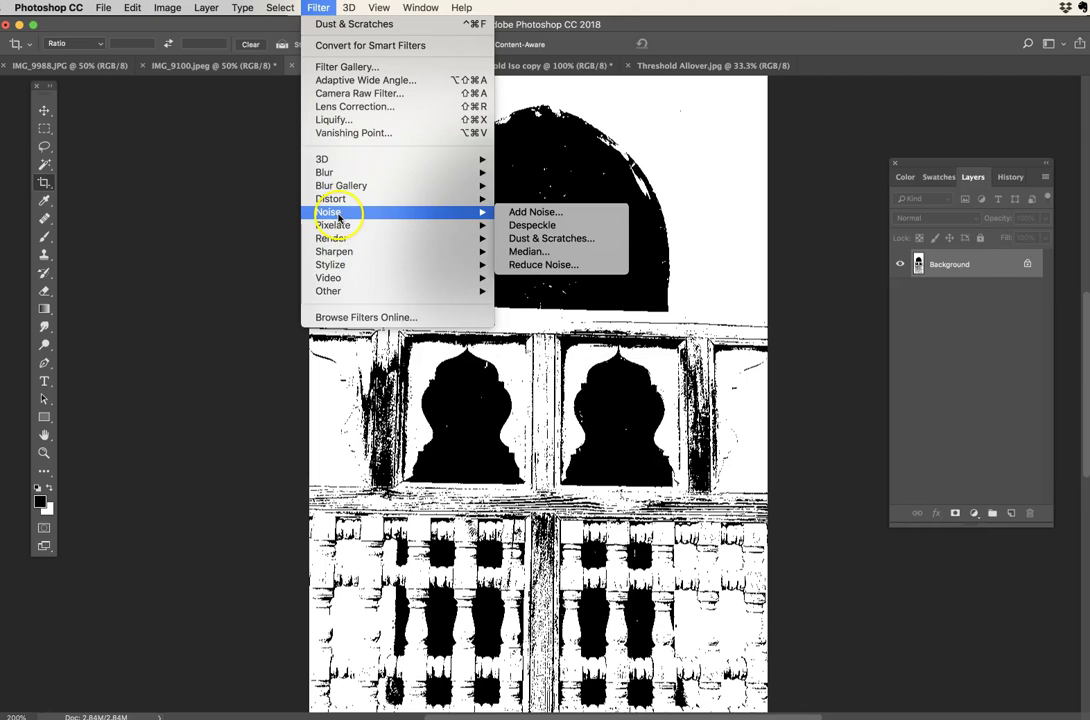
click(574, 240)
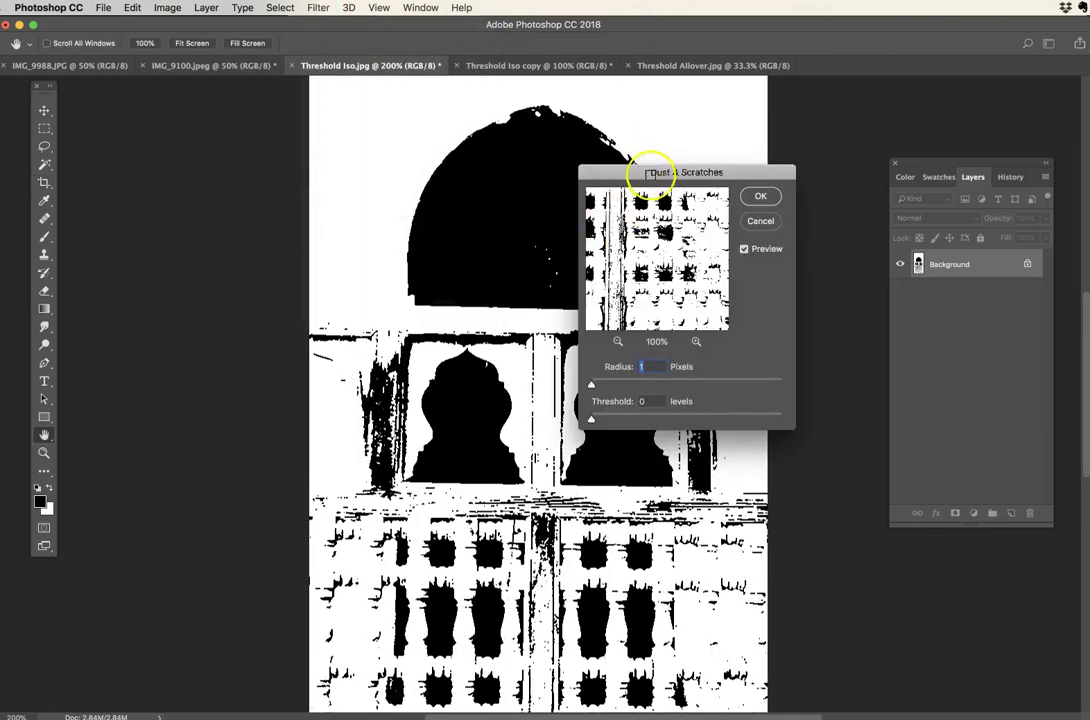
drag(650, 174, 824, 172)
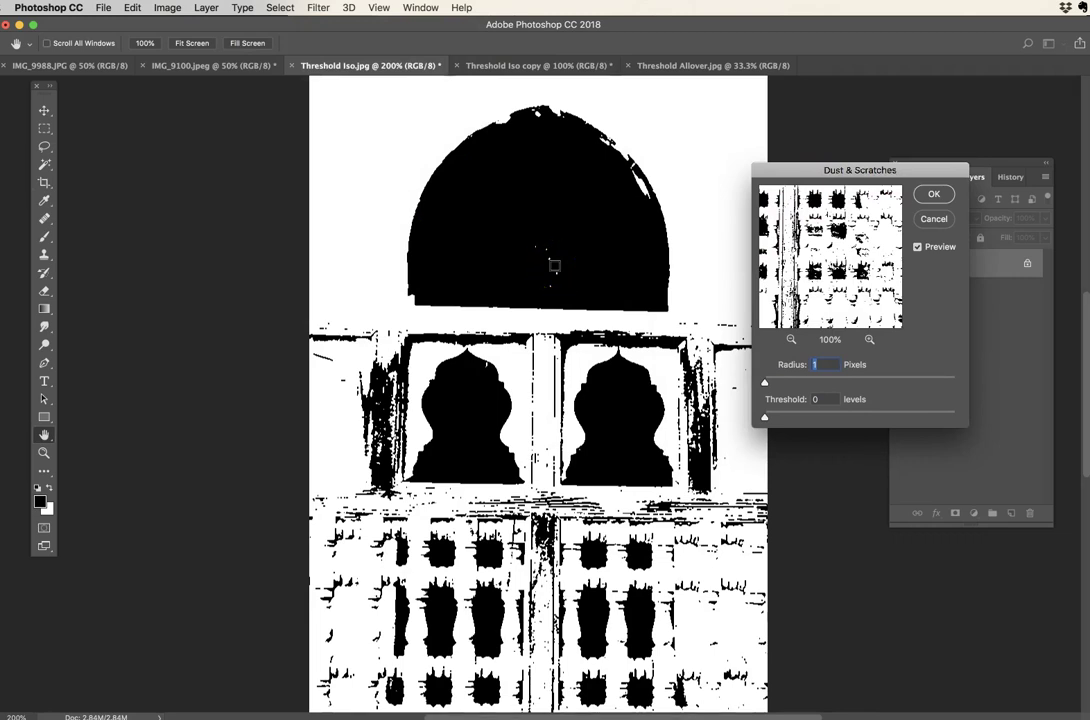
mouse_move(554, 265)
mouse_down()
mouse_move(504, 231)
mouse_move(533, 187)
mouse_move(530, 221)
mouse_move(557, 234)
mouse_move(596, 202)
mouse_move(555, 276)
mouse_up()
- Preview the dome at 50%, test Radius 90, then apply at Radius 1, Threshold 0
click(791, 341)
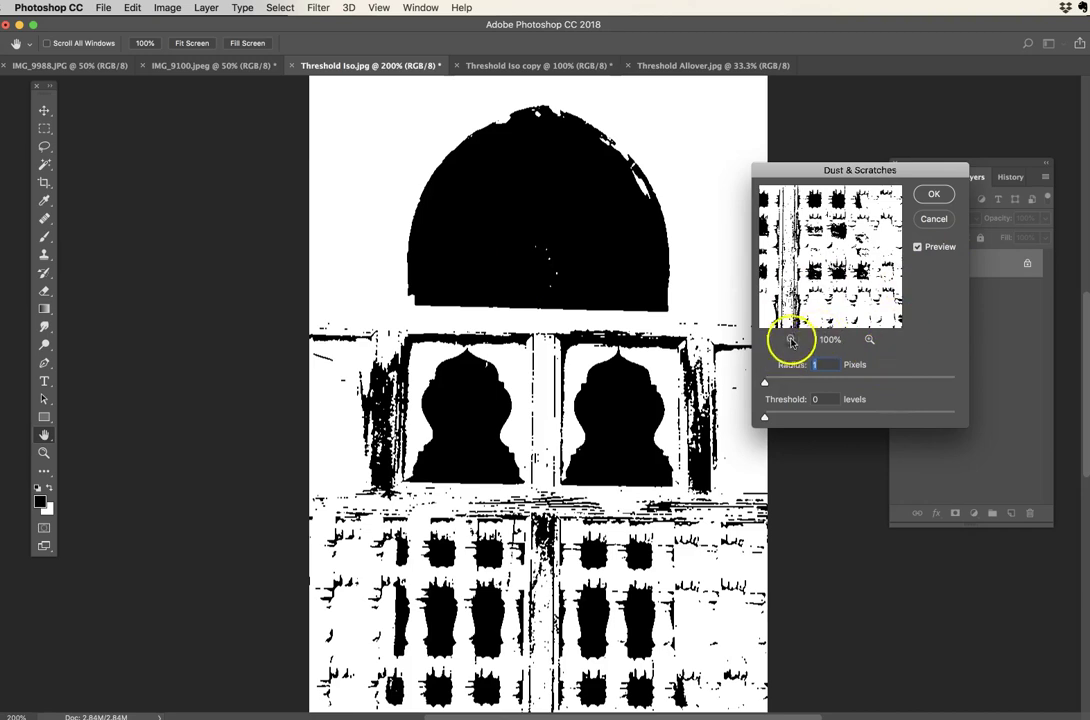
click(791, 341)
drag(839, 219, 839, 190)
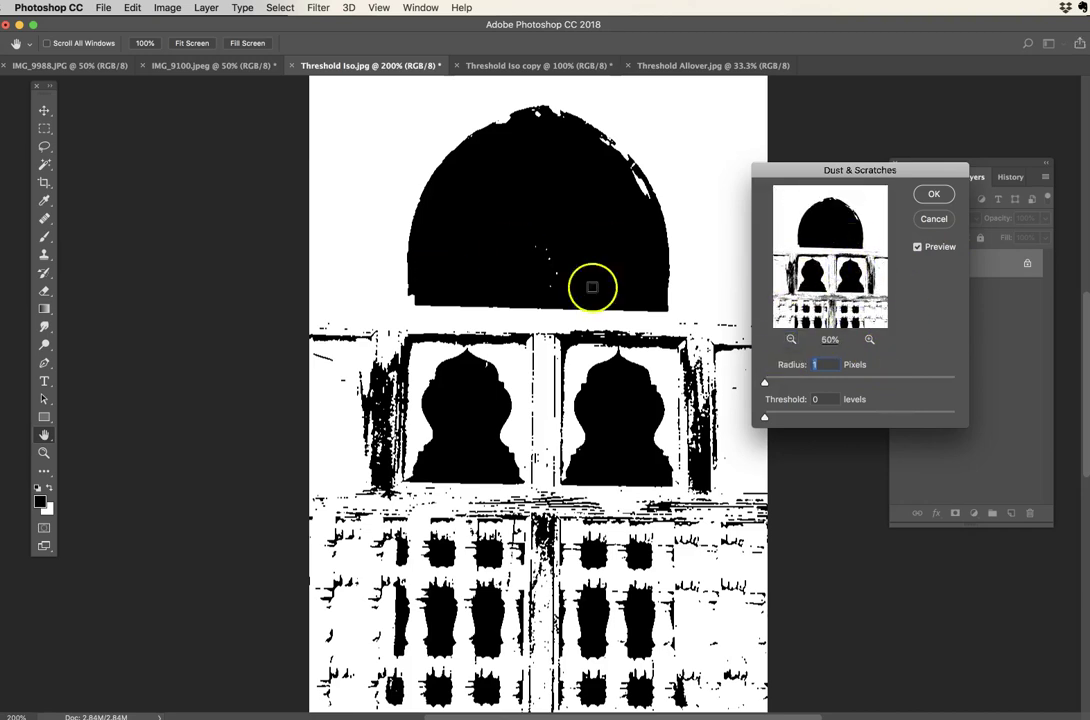
drag(596, 285, 565, 271)
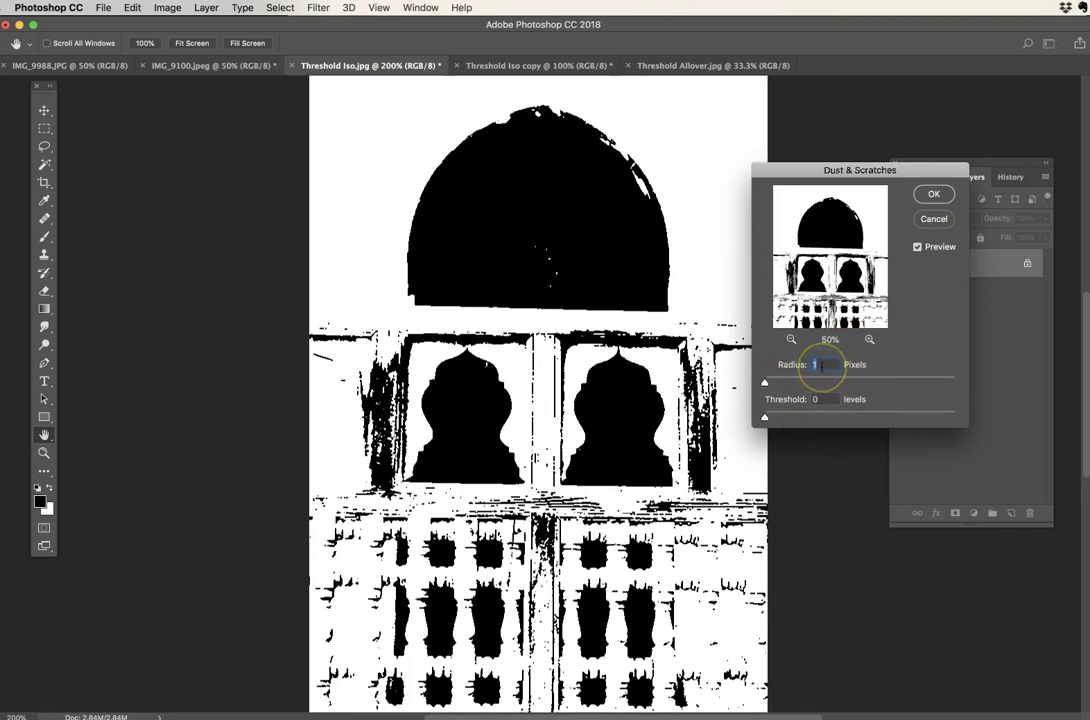
double_click(819, 366)
drag(765, 382, 861, 383)
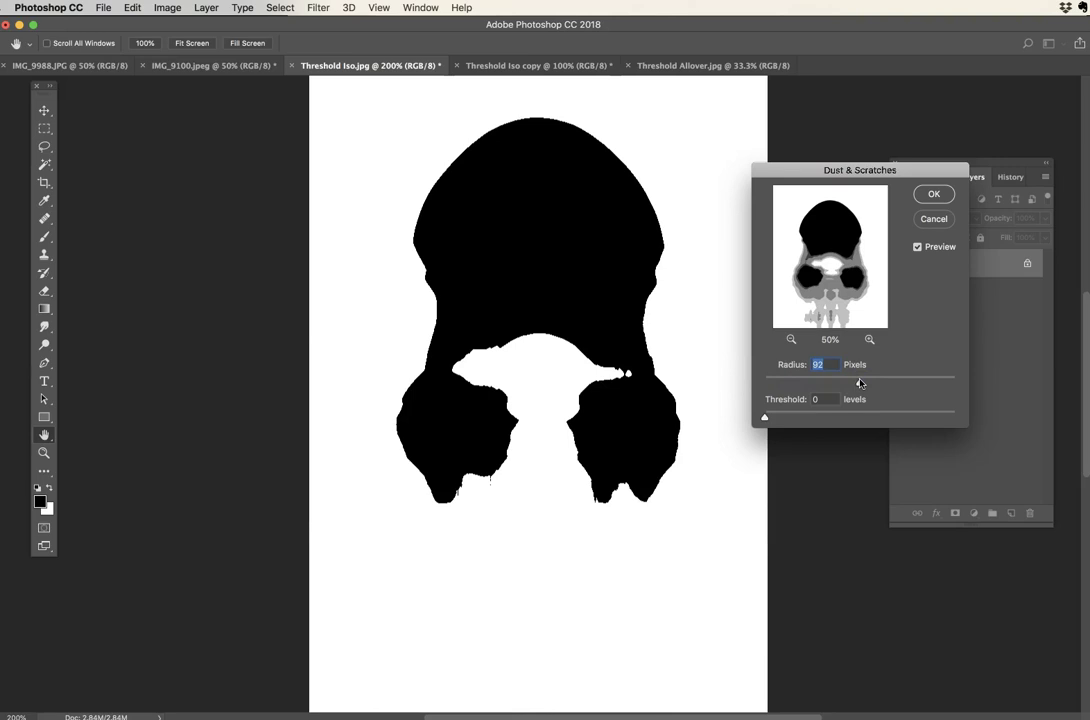
drag(861, 383, 732, 375)
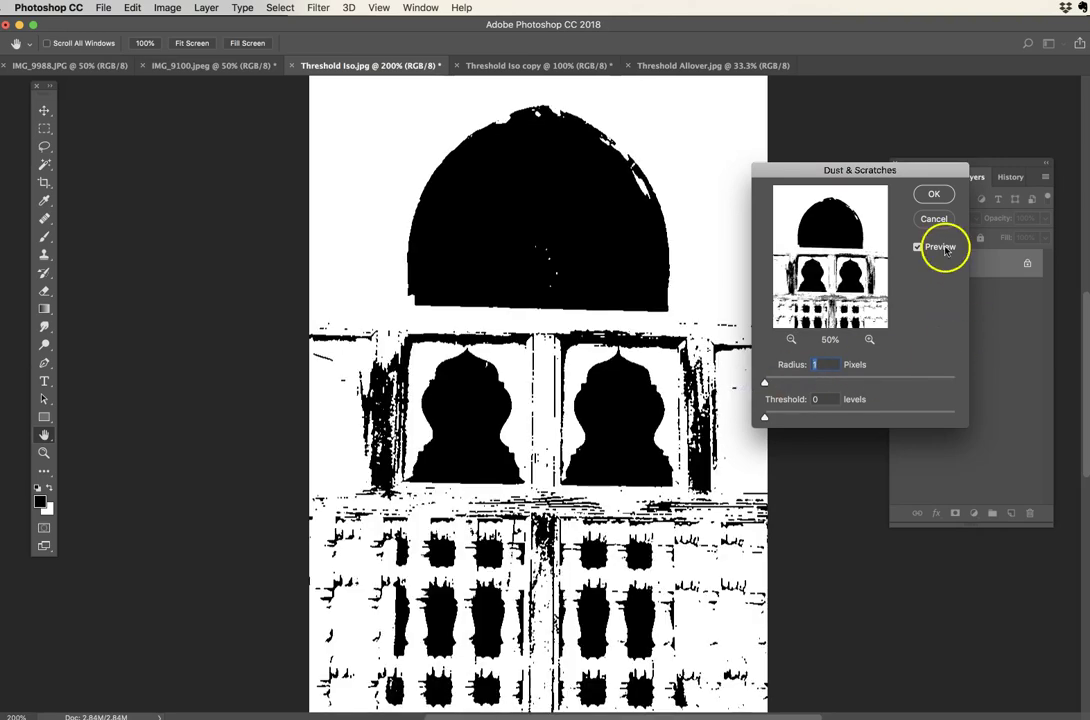
click(933, 195)
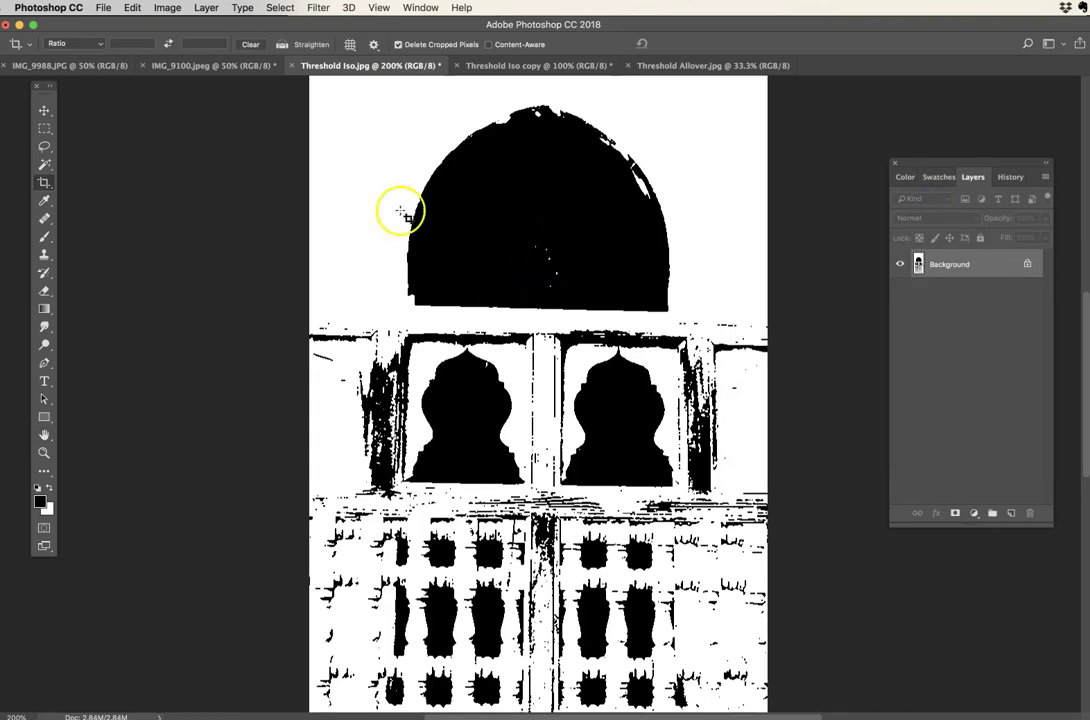
- Select the Brush tool at 35 px soft round, and undo the test stroke
drag(44, 88, 353, 120)
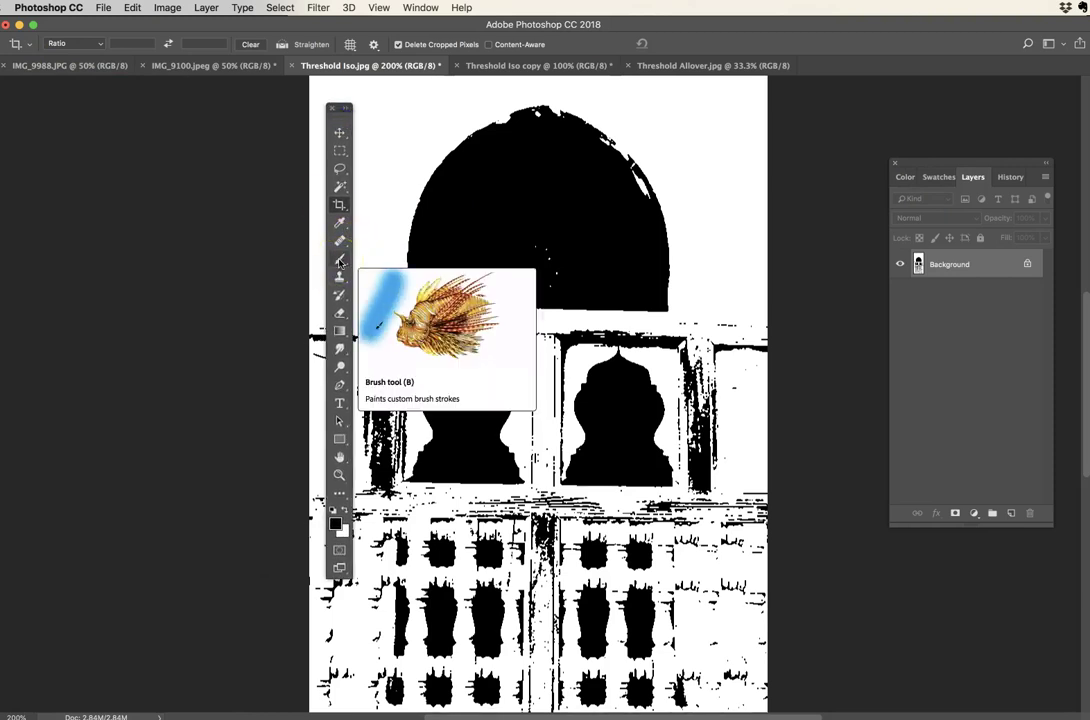
drag(339, 261, 389, 260)
click(69, 44)
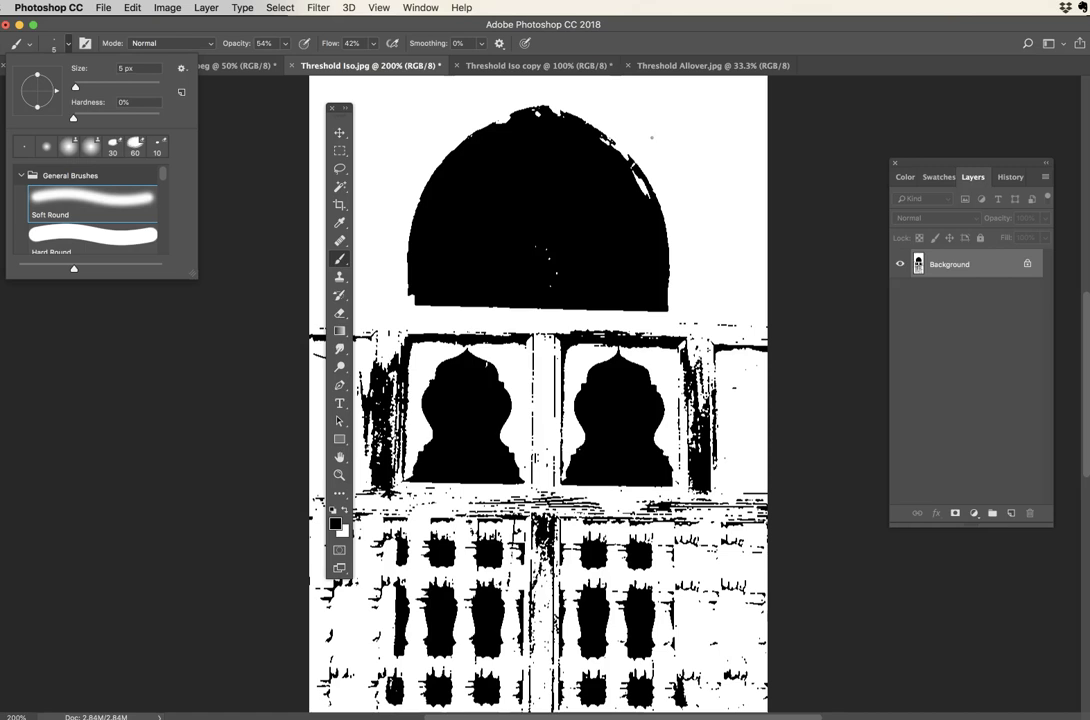
key(Return)
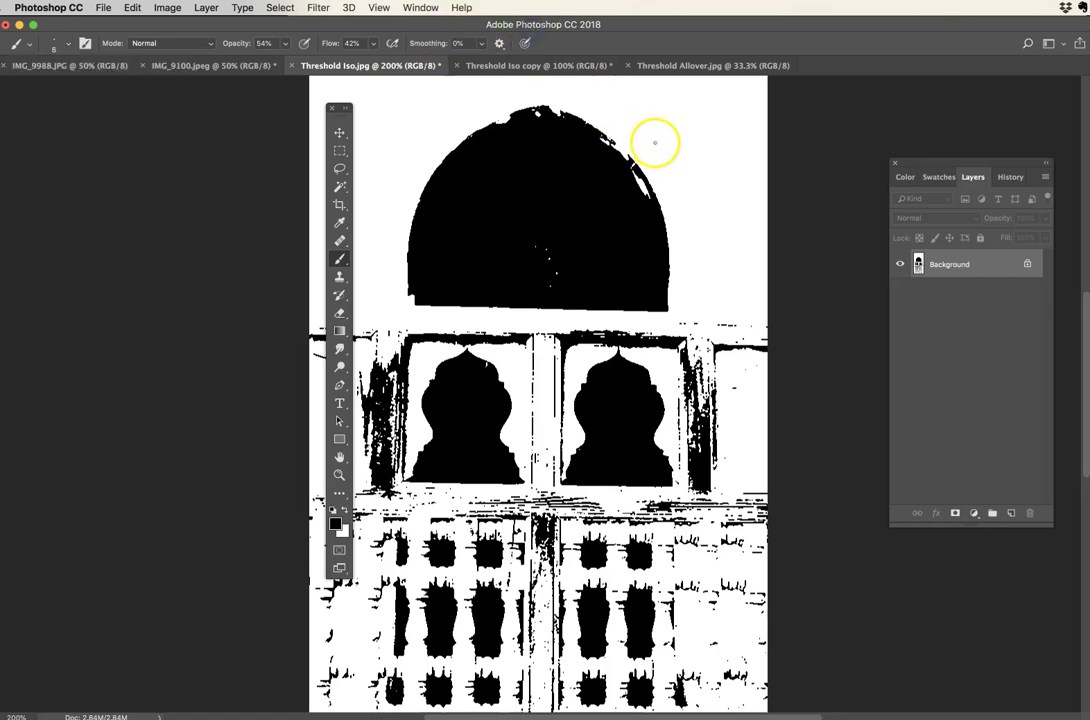
key(bracketright)
key(bracketright)
key(bracketright)
key(bracketright)
key(bracketright)
drag(643, 130, 676, 182)
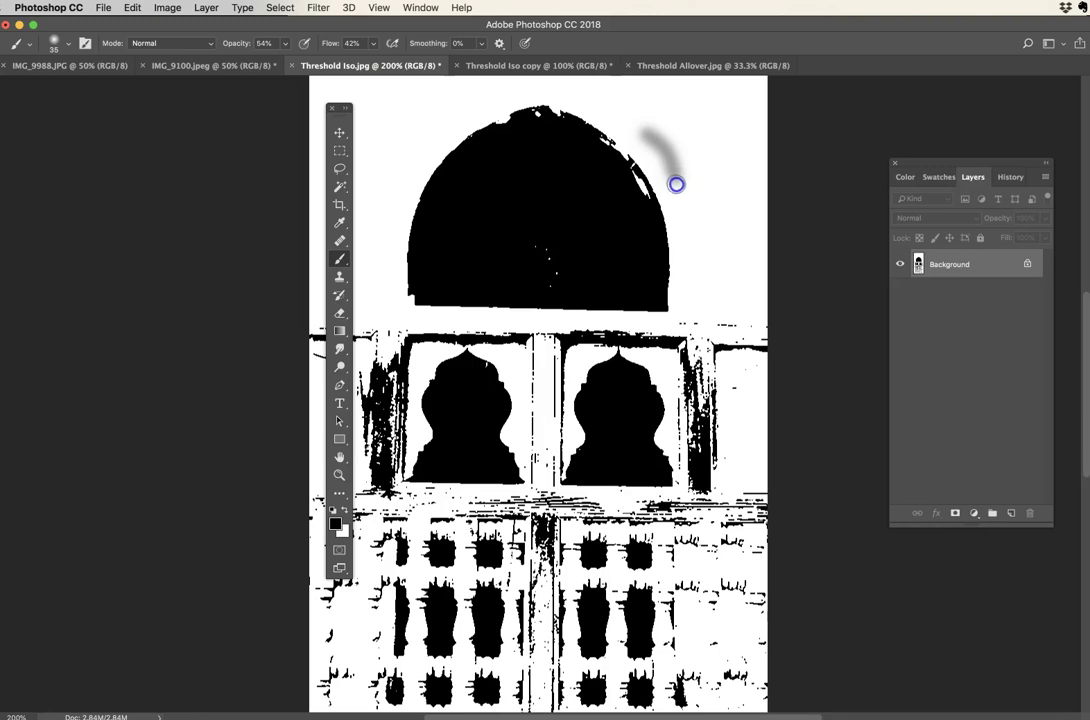
key(super+z)
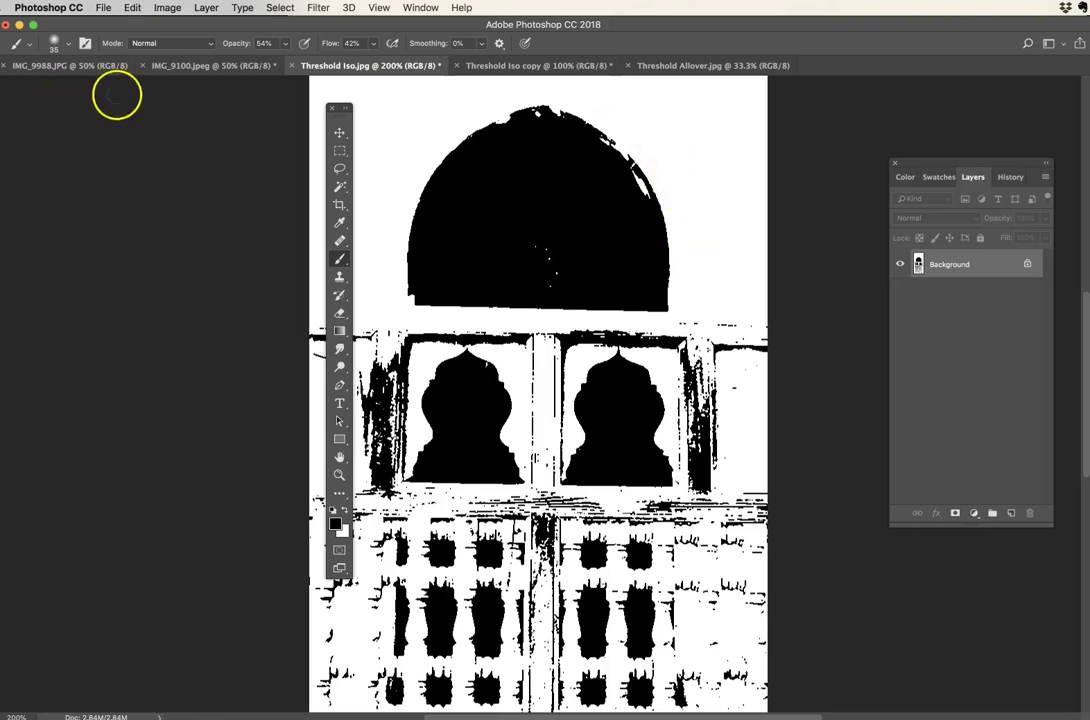
- Switch to the Pencil with a 35 px hard preset, 100% opacity and 0% smoothing
right_click(339, 258)
click(398, 268)
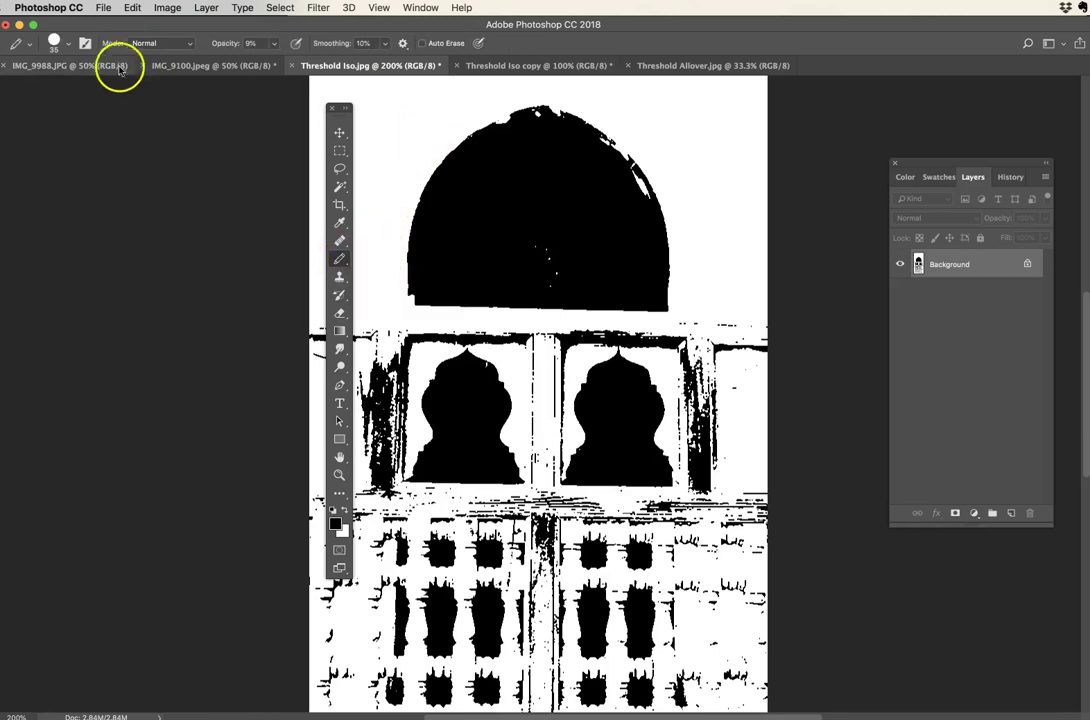
click(57, 41)
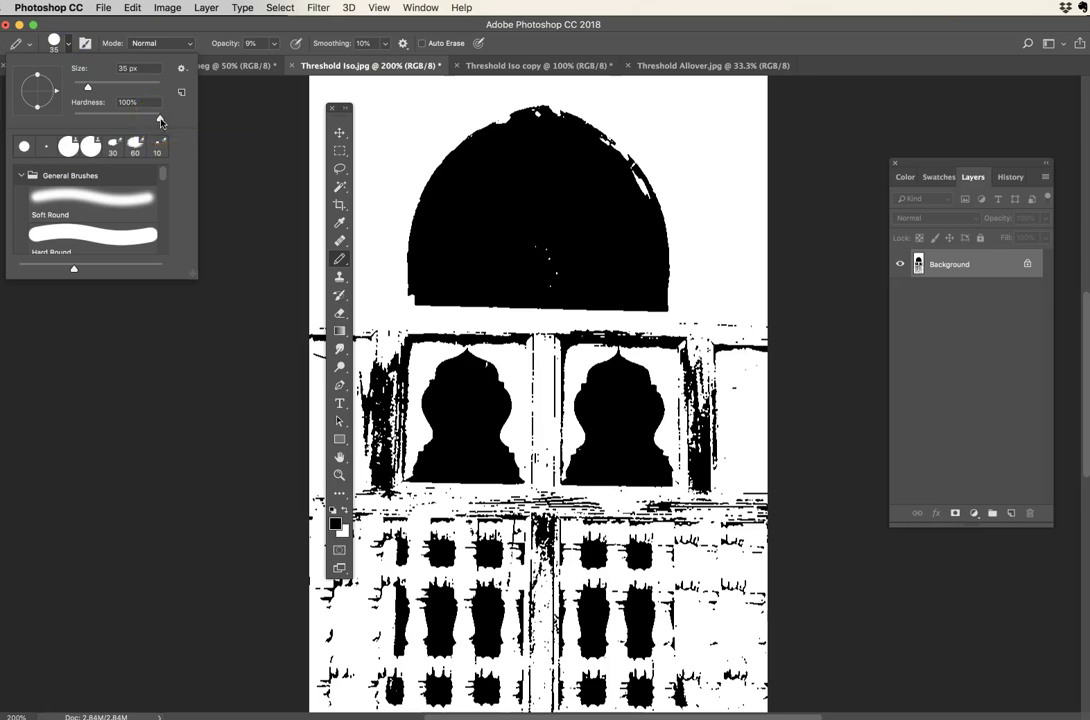
click(509, 25)
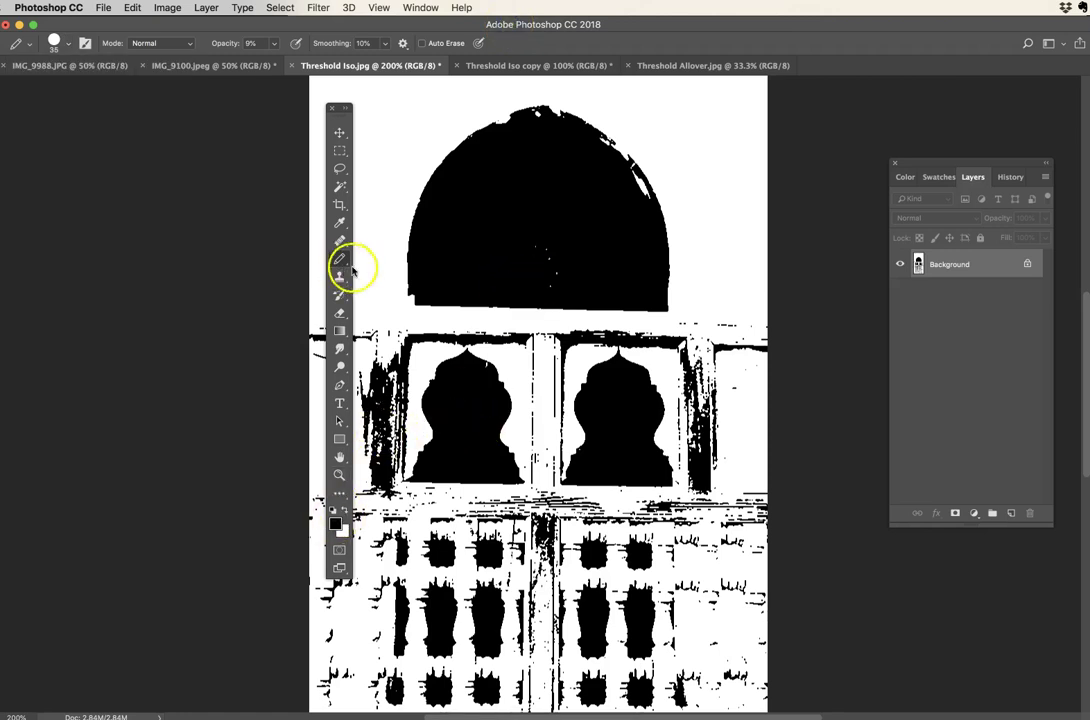
click(274, 45)
drag(271, 62, 331, 62)
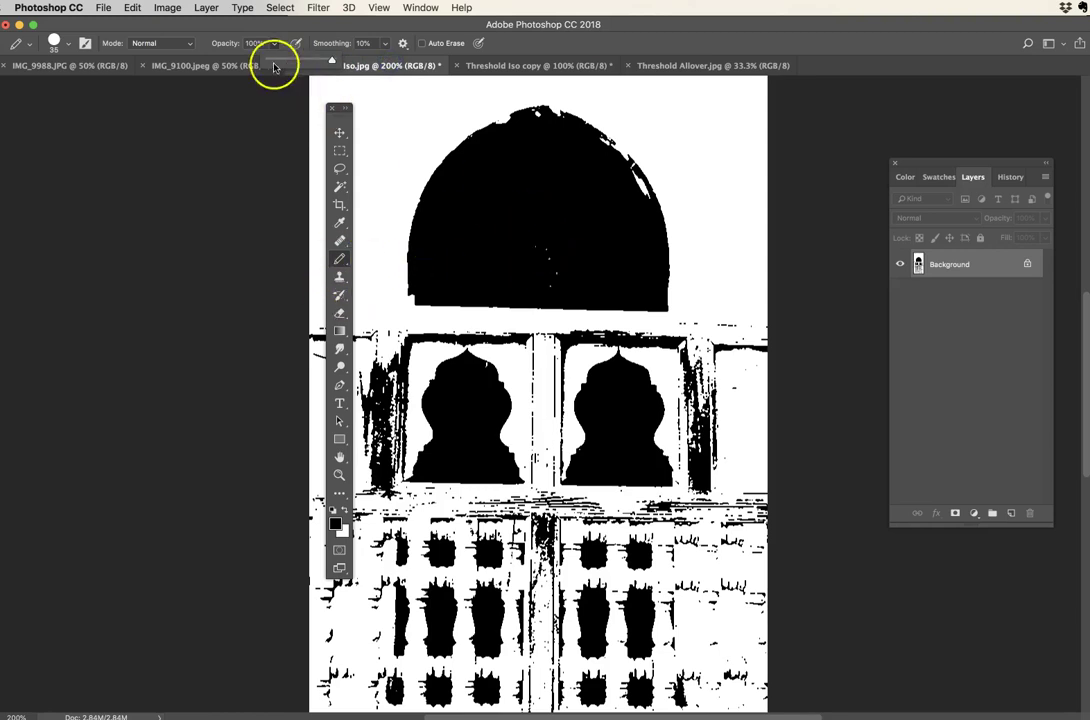
click(567, 236)
click(384, 43)
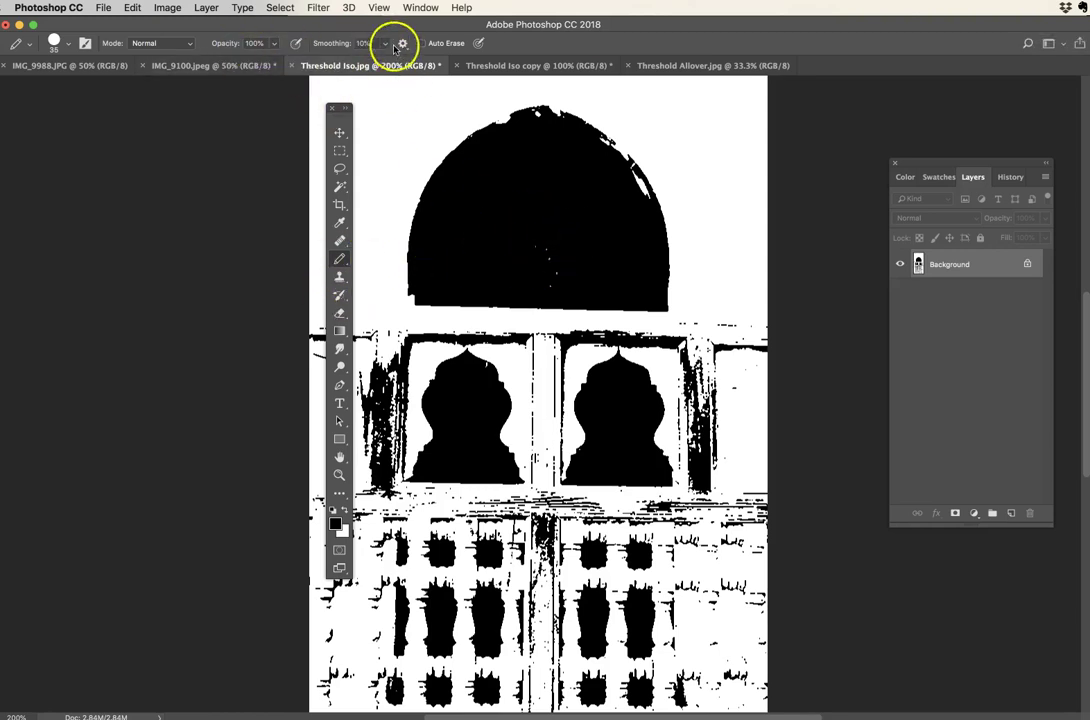
click(387, 38)
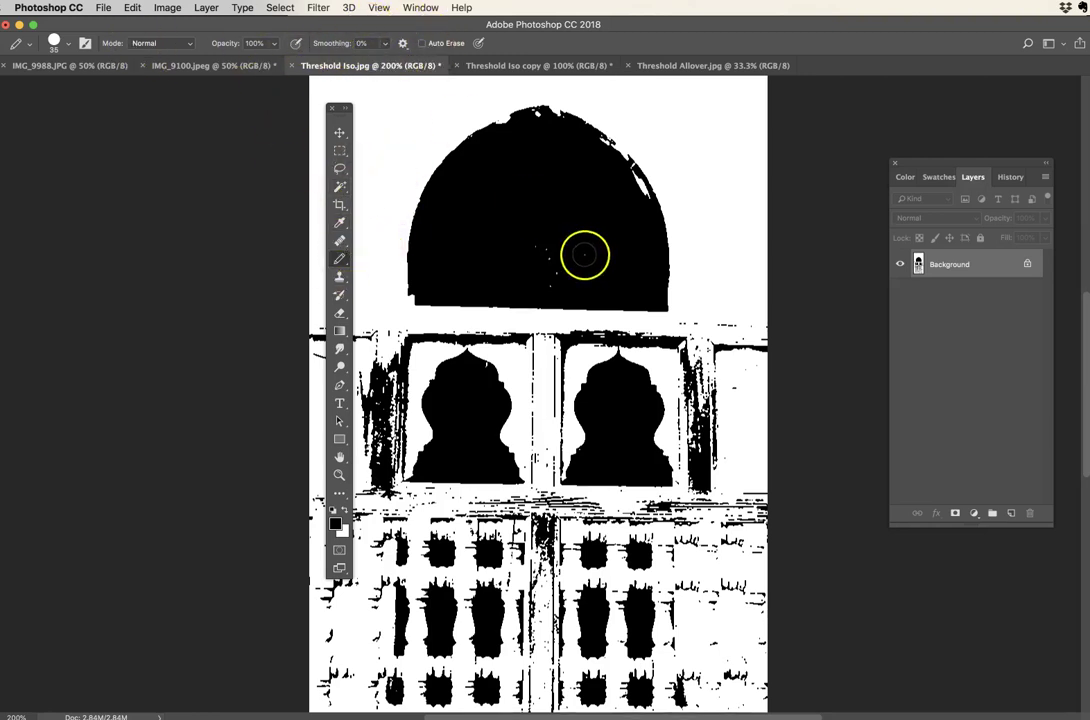
- Paint black over the white specks and notches along the dome's upper-right and upper-left edges
drag(535, 251, 561, 275)
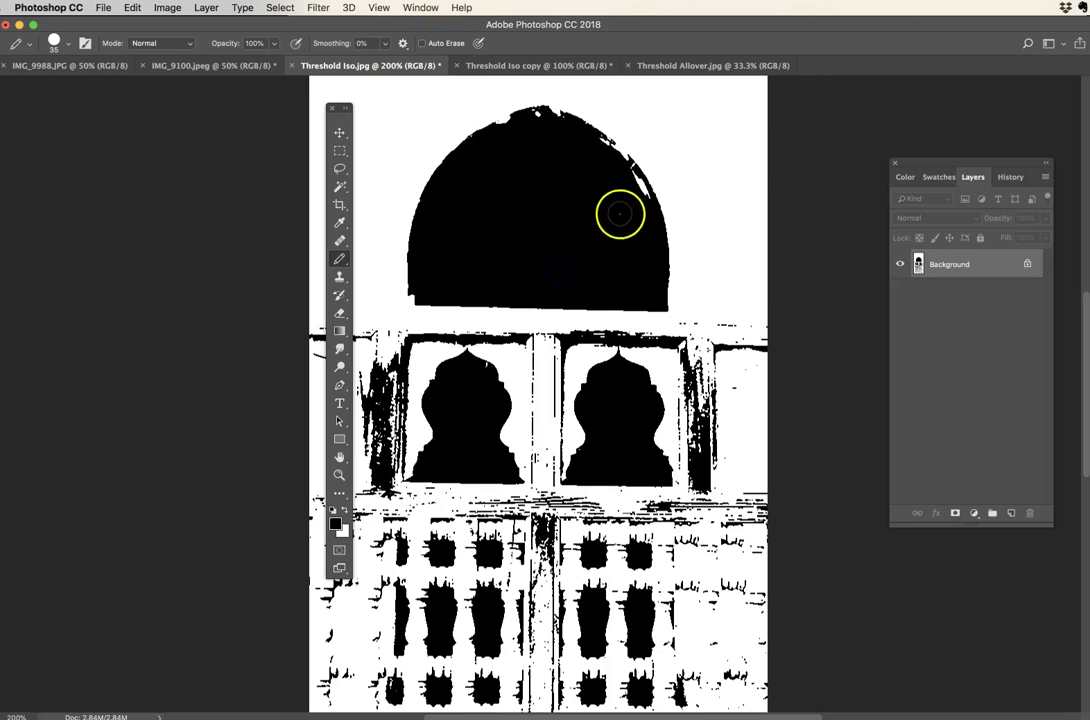
mouse_move(618, 214)
mouse_down()
mouse_move(627, 180)
mouse_move(617, 188)
mouse_move(595, 145)
mouse_move(628, 158)
mouse_up()
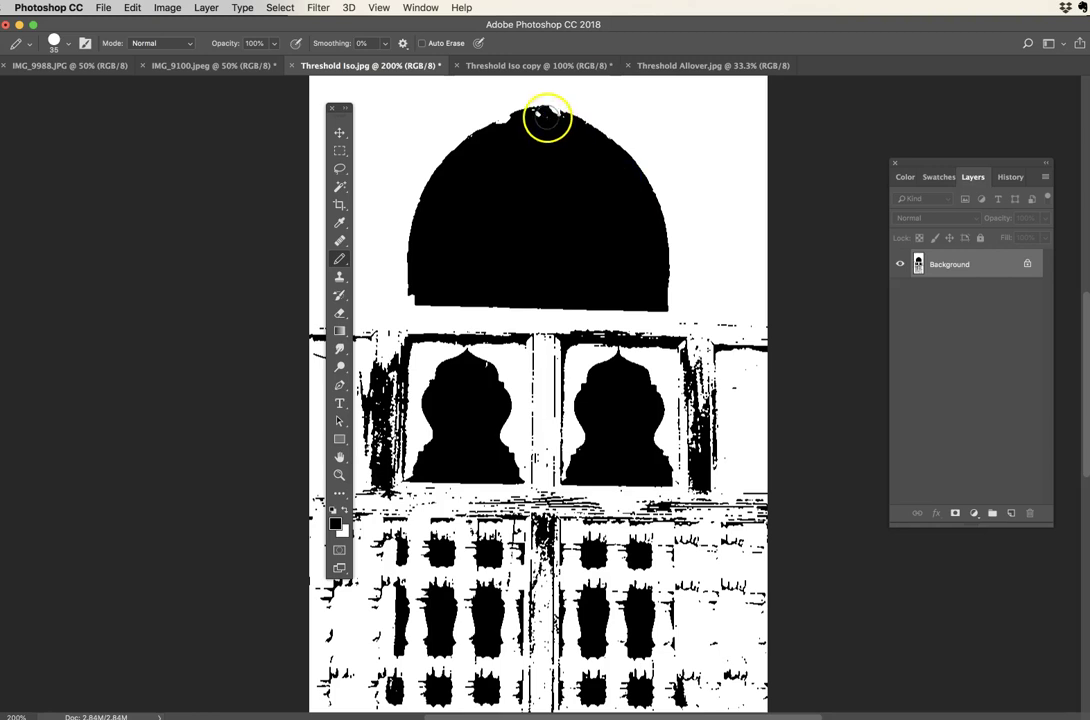
drag(543, 117, 553, 121)
click(544, 119)
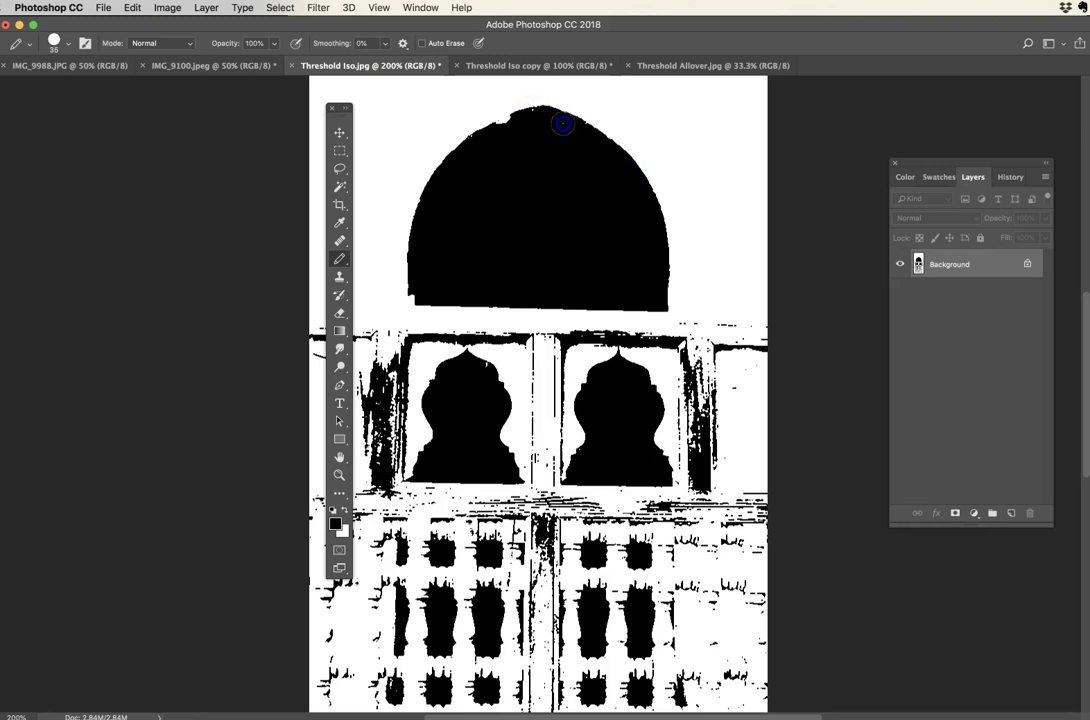
mouse_move(578, 131)
mouse_down()
mouse_move(506, 122)
mouse_move(515, 112)
mouse_move(505, 112)
mouse_move(483, 139)
mouse_up()
- Reduce the pencil to 9 px and fill the notch at the dome's lower-left corner
key(bracketleft)
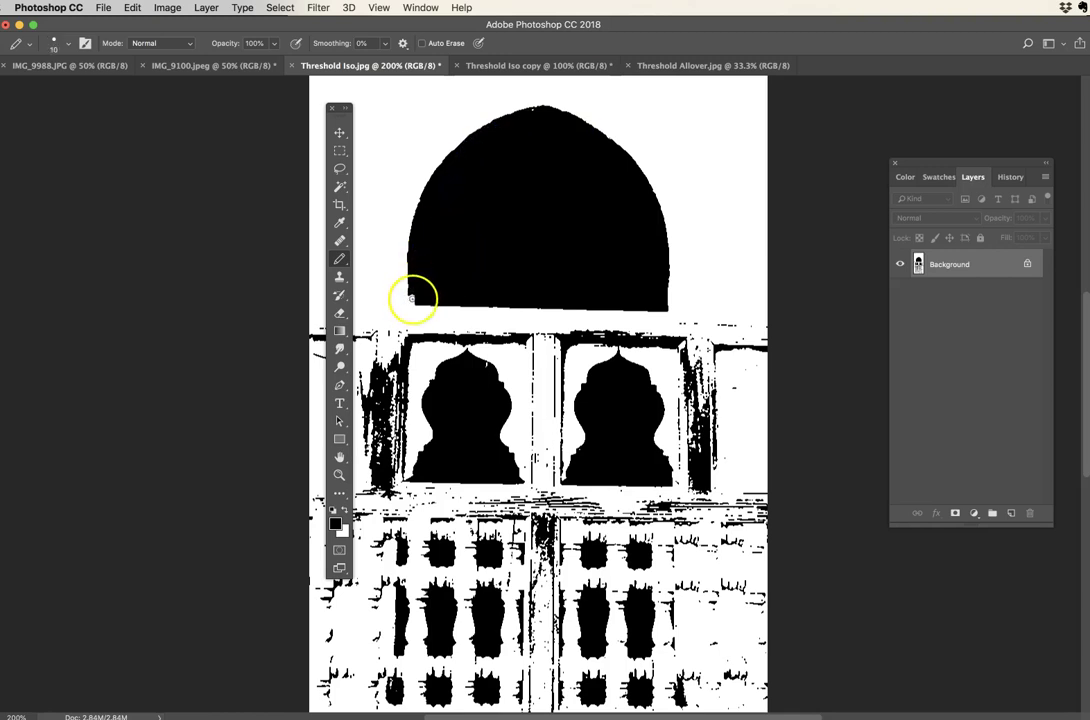
key(bracketleft)
key(bracketleft)
key(bracketleft)
click(409, 300)
- With a 25 px Eraser, remove black specks right of the windows and along the left wall
click(339, 313)
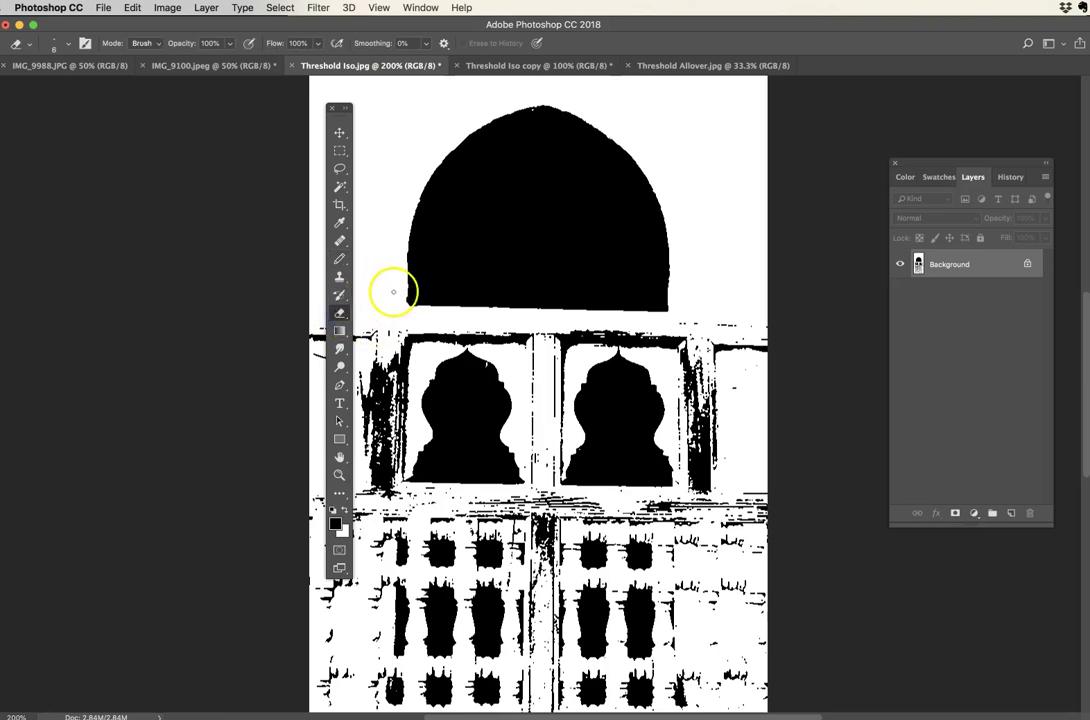
click(404, 298)
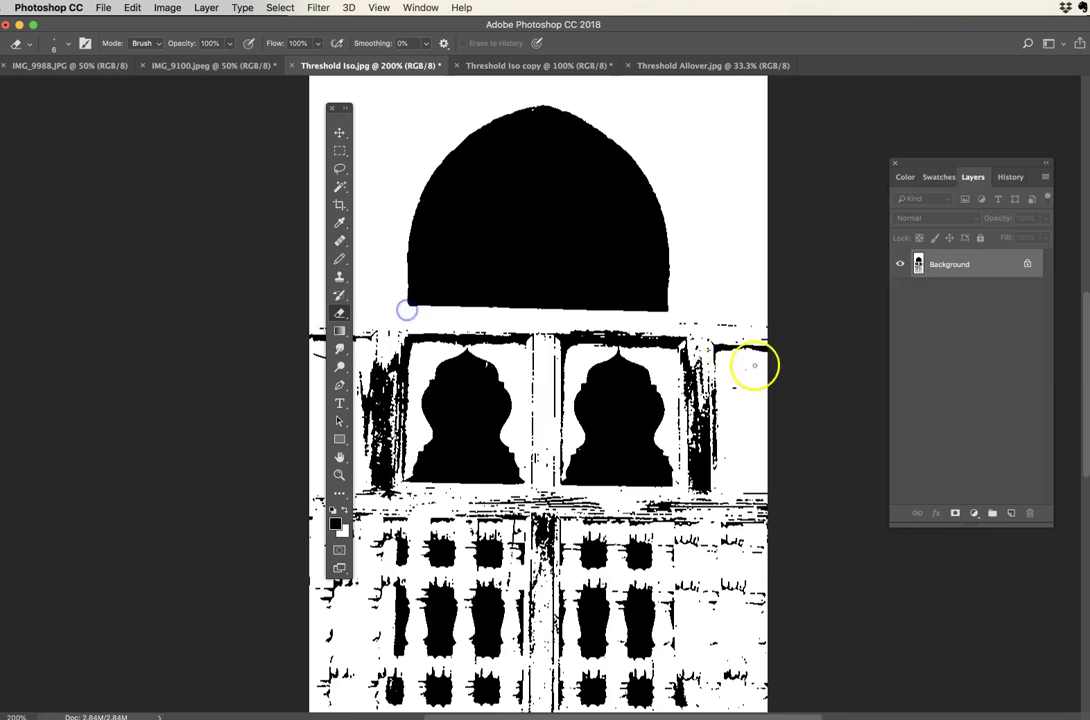
mouse_move(754, 365)
mouse_down()
mouse_move(736, 382)
mouse_move(738, 393)
mouse_move(761, 370)
mouse_move(740, 452)
mouse_move(730, 448)
mouse_up()
key(bracketright)
key(bracketright)
key(bracketright)
key(bracketright)
key(bracketright)
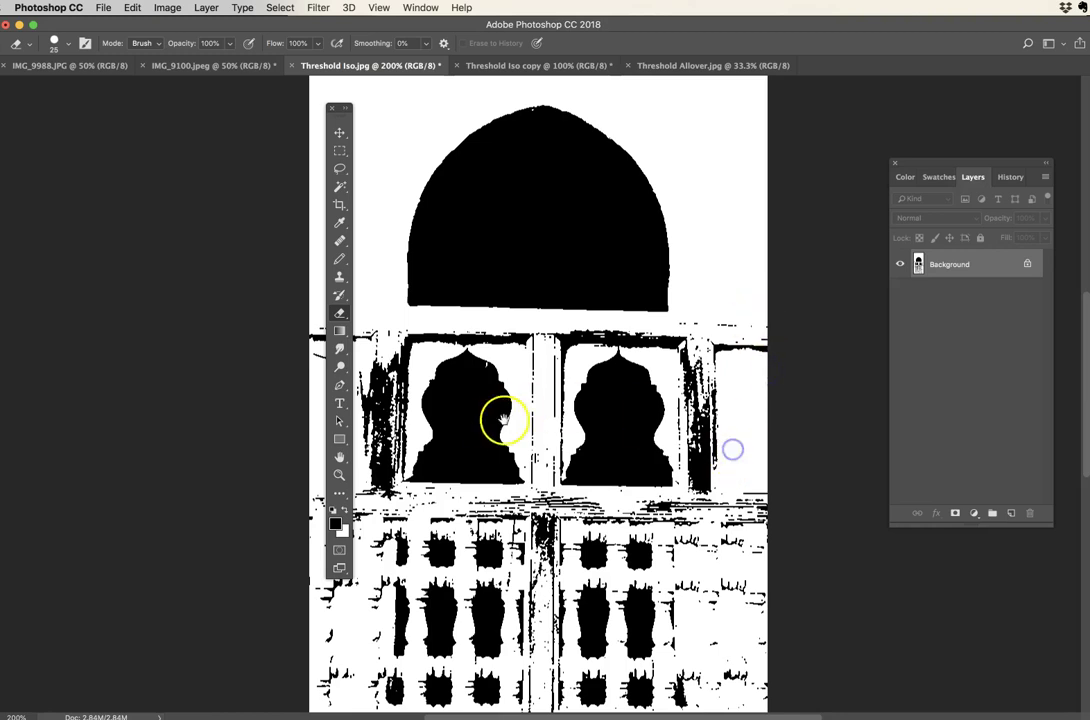
key(space)
drag(499, 418, 570, 418)
mouse_move(372, 365)
mouse_down()
mouse_move(417, 364)
mouse_move(426, 452)
mouse_move(428, 379)
mouse_move(428, 455)
mouse_up()
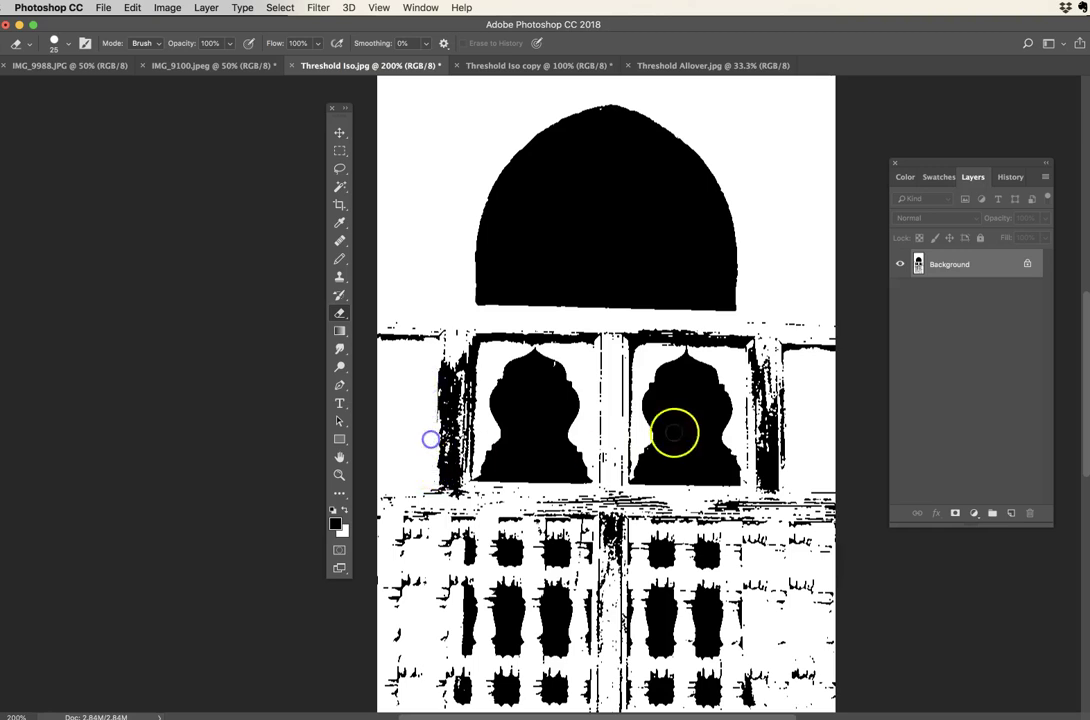
drag(560, 340, 538, 353)
scroll(625, 374, down, 3)
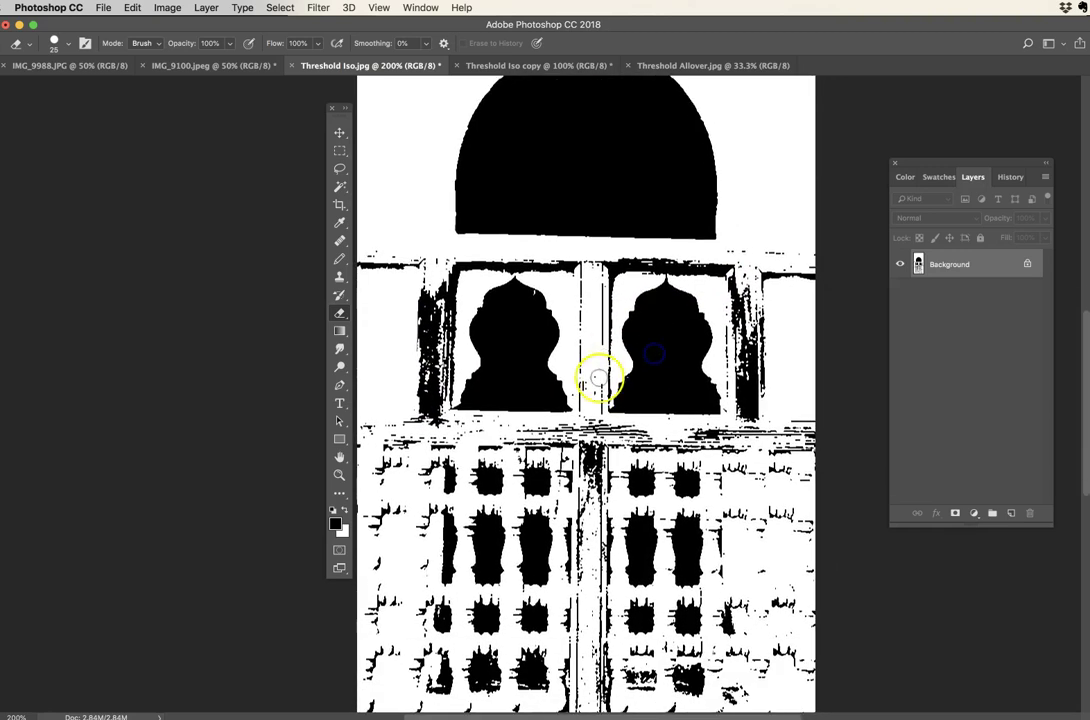
- Return to the 9 px Pencil and zoom out to 66.7% to see the whole motif
click(340, 259)
click(531, 292)
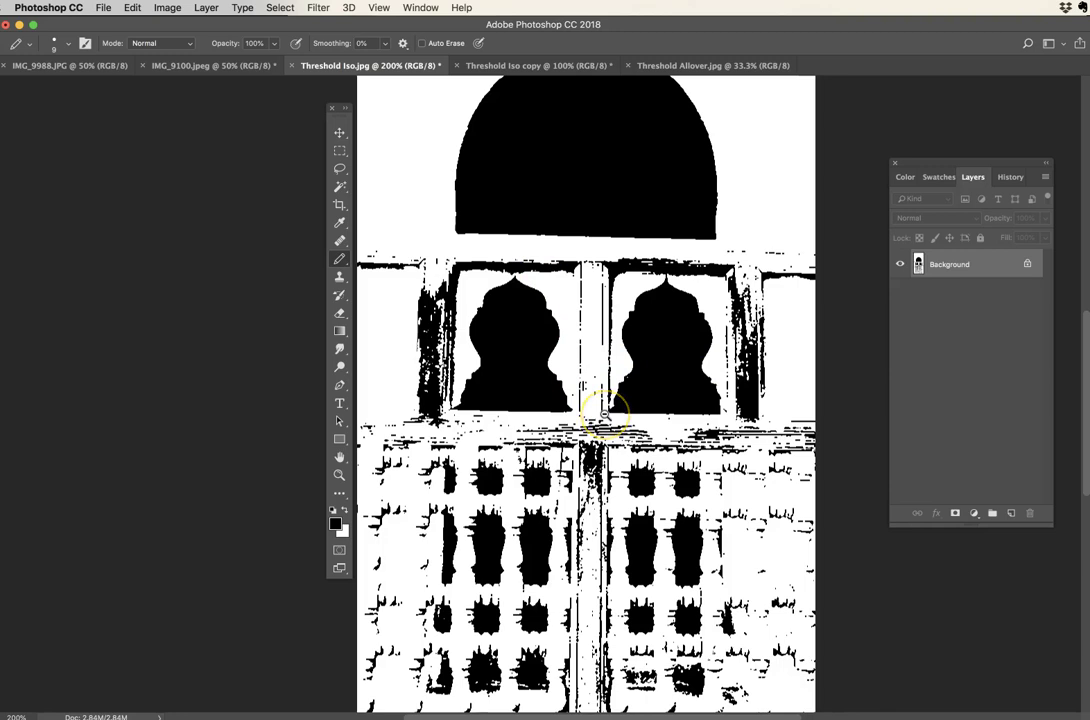
key(super+minus)
key(super+minus)
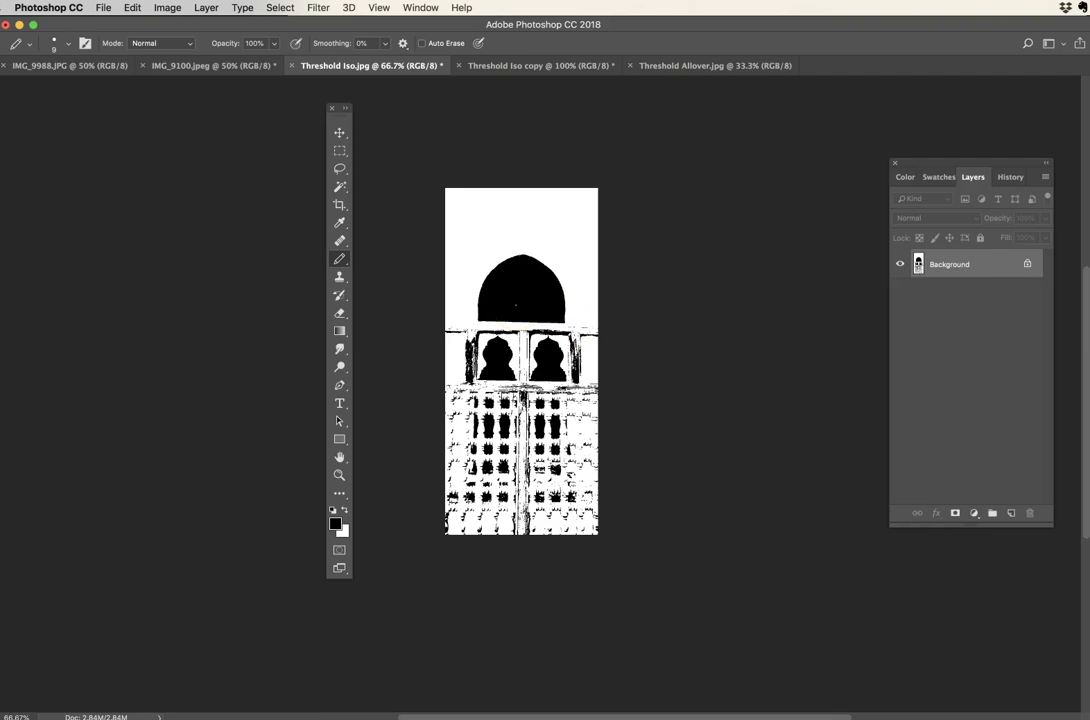
click(524, 67)
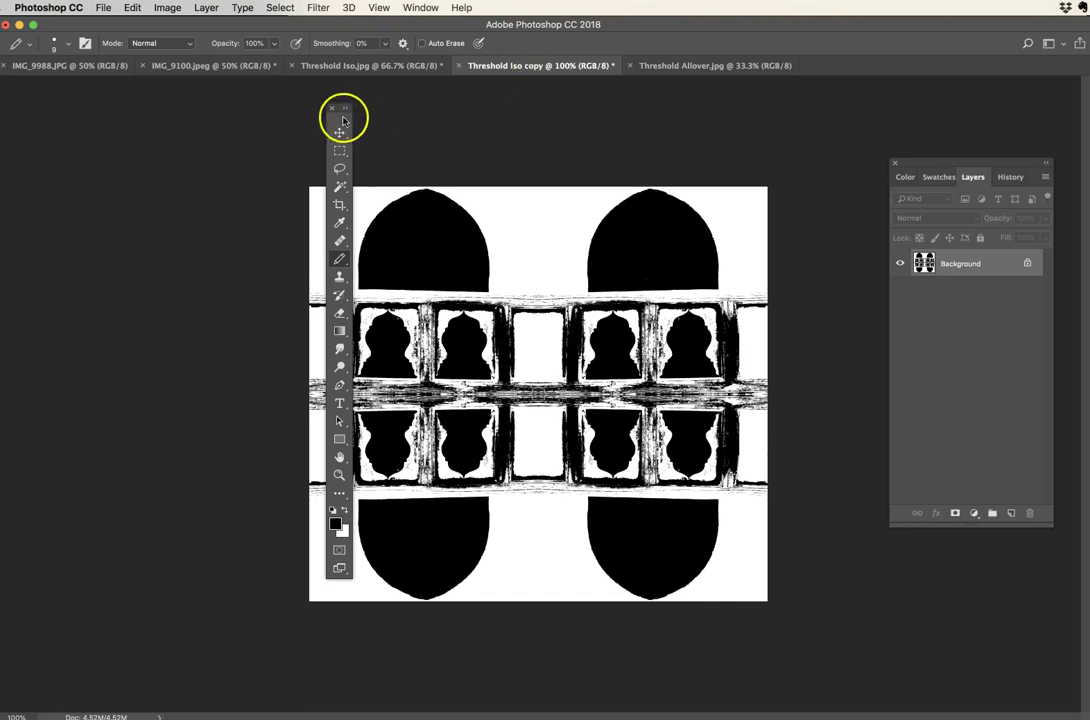
drag(343, 109, 242, 106)
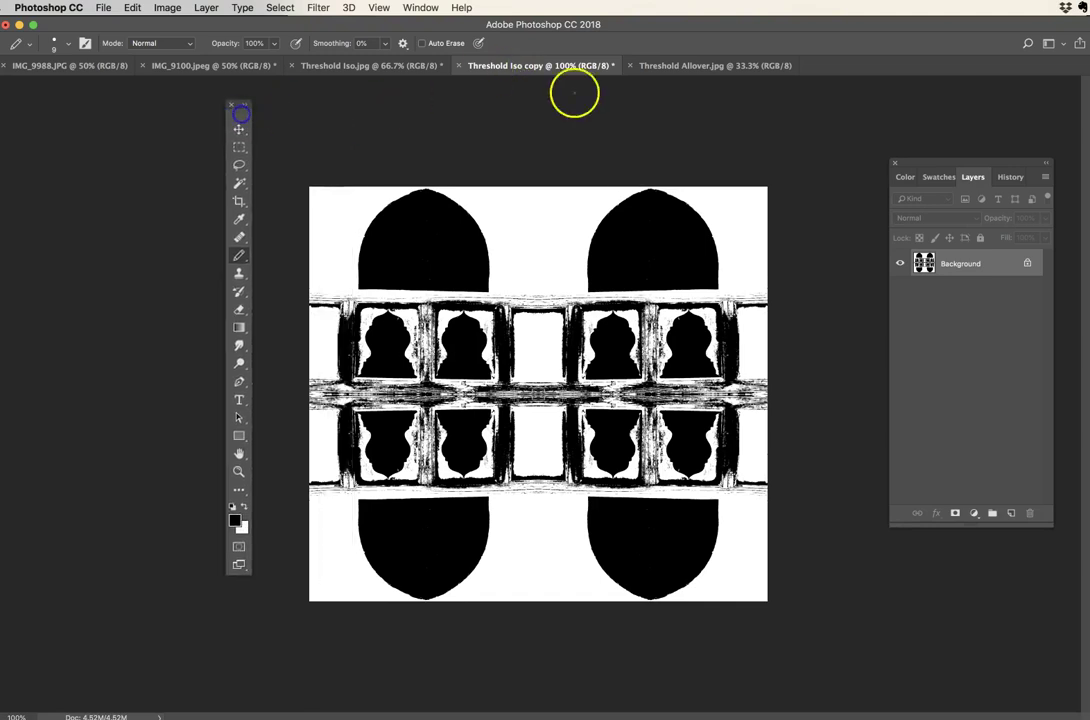
click(422, 67)
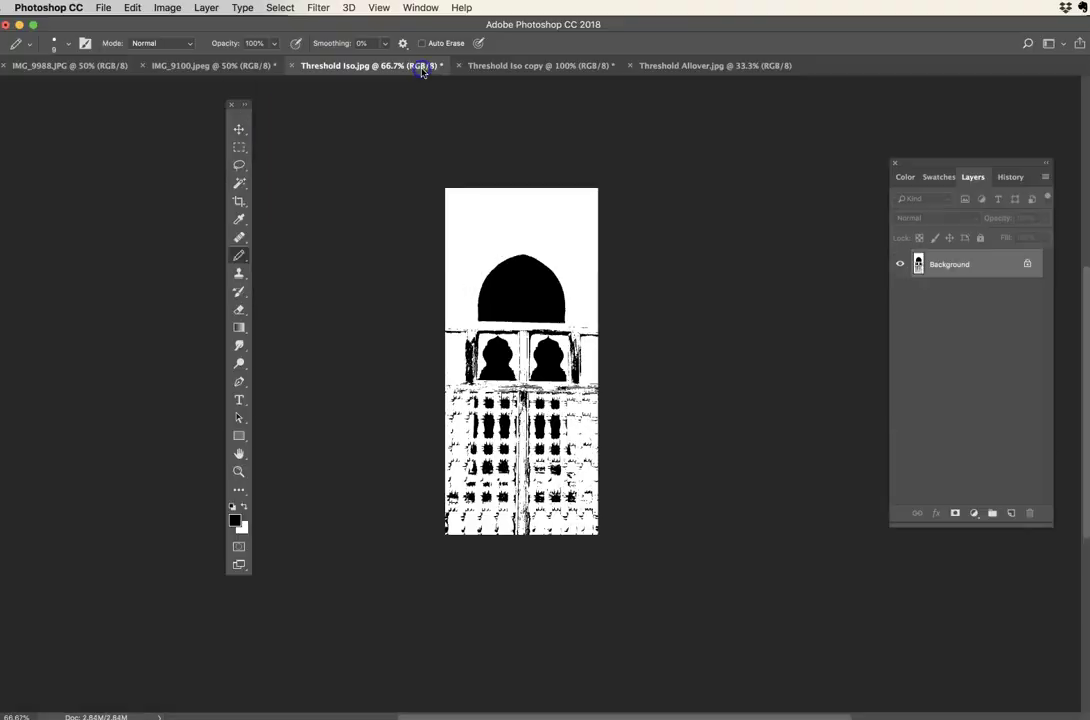
click(716, 70)
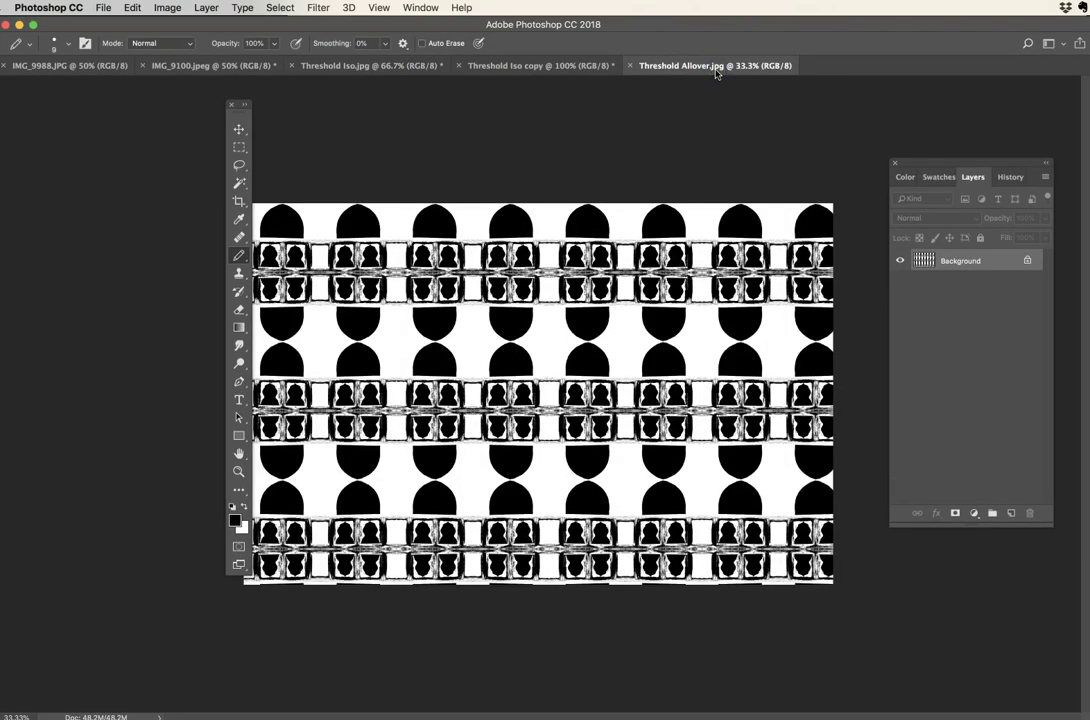
click(378, 68)
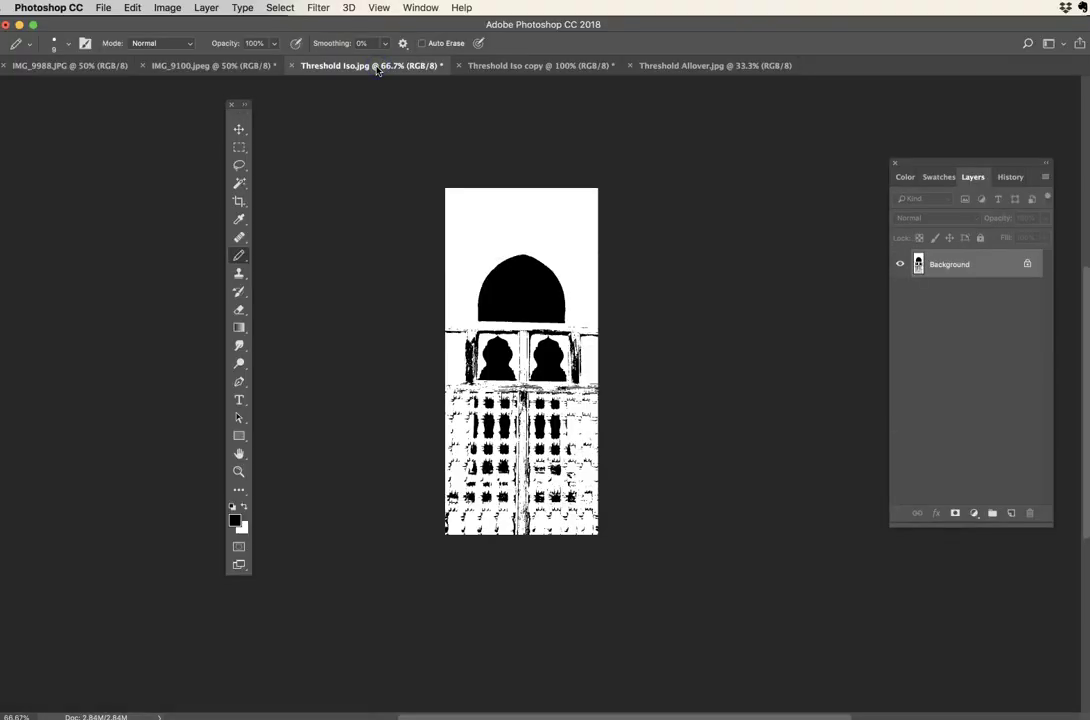